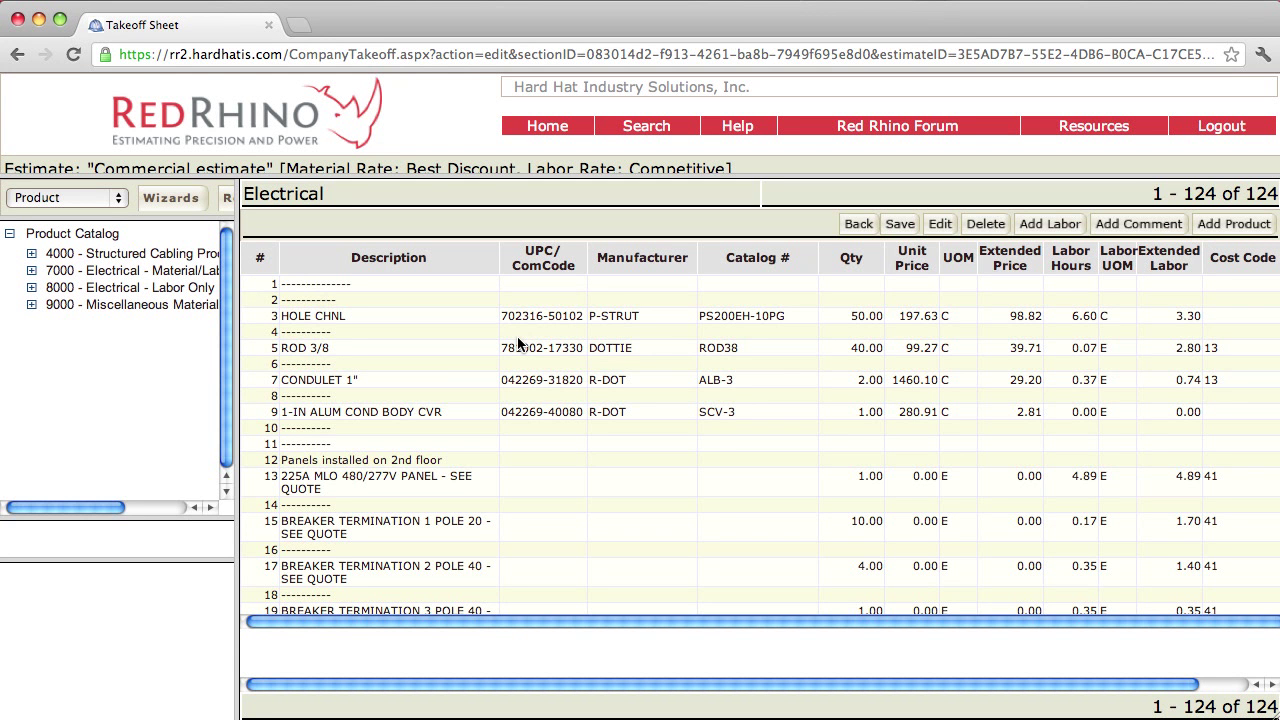
# - Select the dashed separator line at row 2 of the Electrical takeoff grid
pyautogui.click(425, 298)
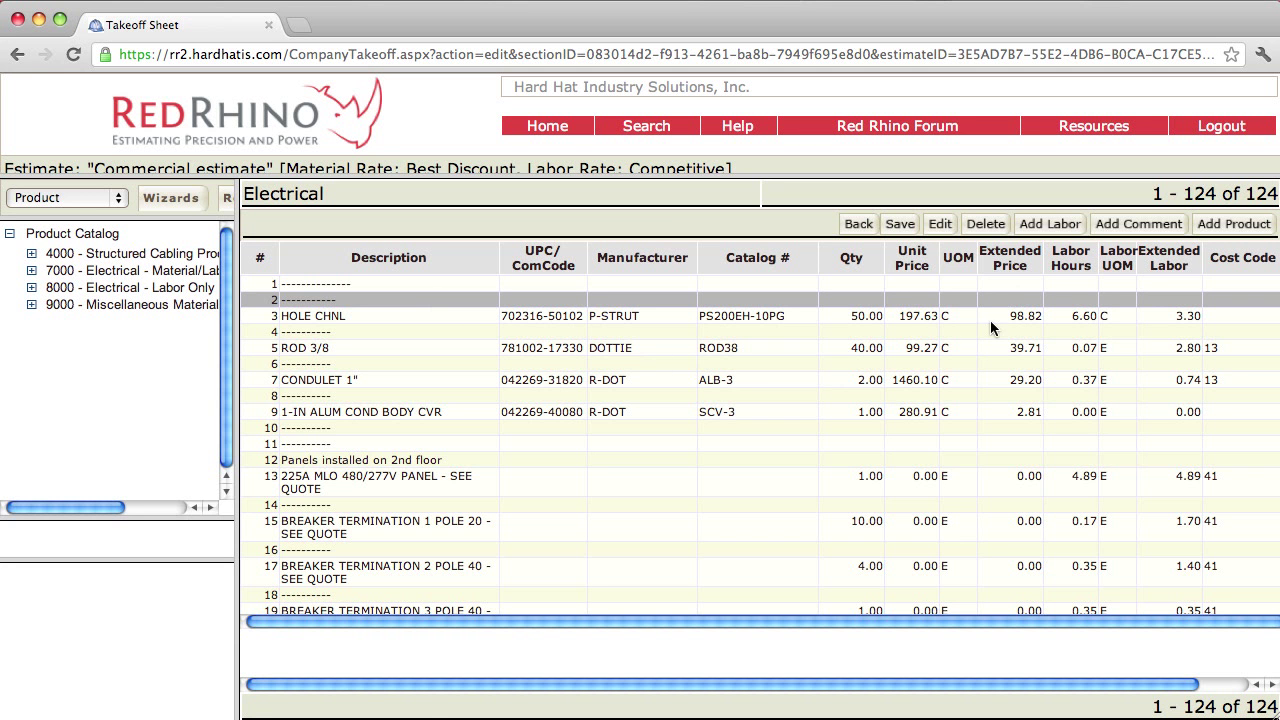
# - Insert a 'Demo panel' labor line at row 2 with quantity 1 and 8 labor hours, and save
pyautogui.click(1044, 225)
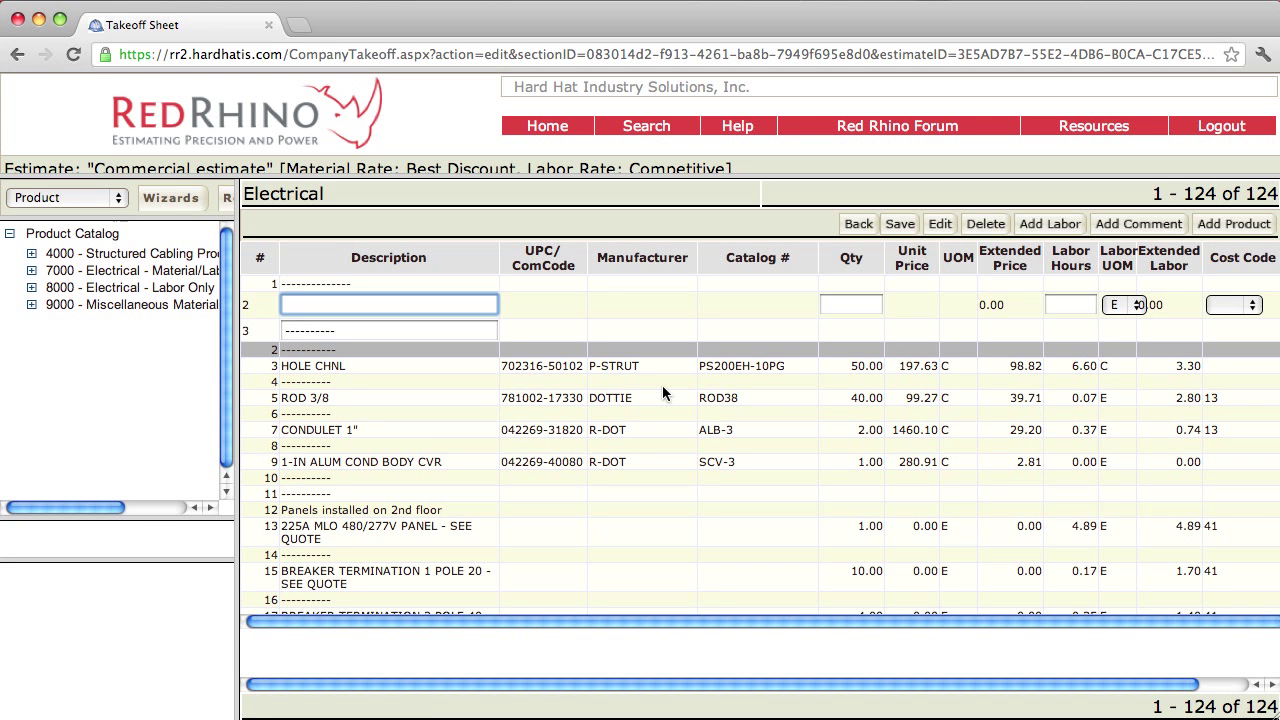
pyautogui.write('Demo panel')
pyautogui.click(852, 305)
pyautogui.write('1')
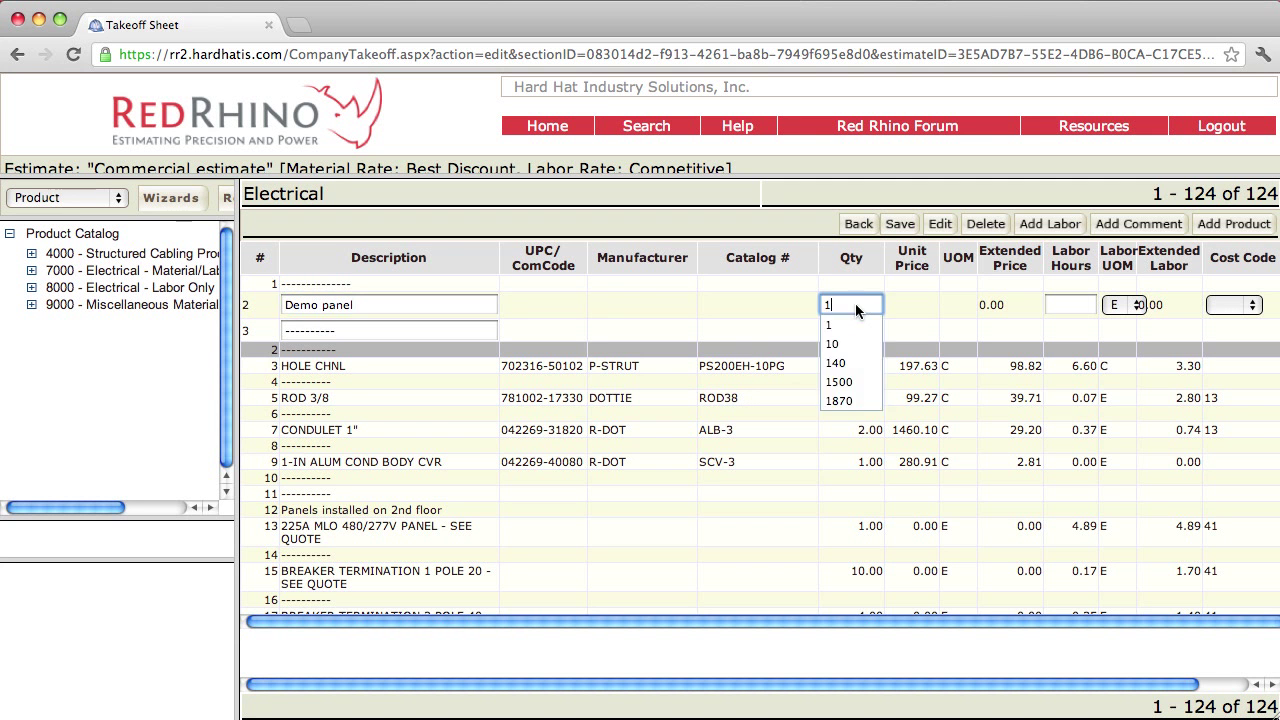
pyautogui.click(1067, 303)
pyautogui.write('8')
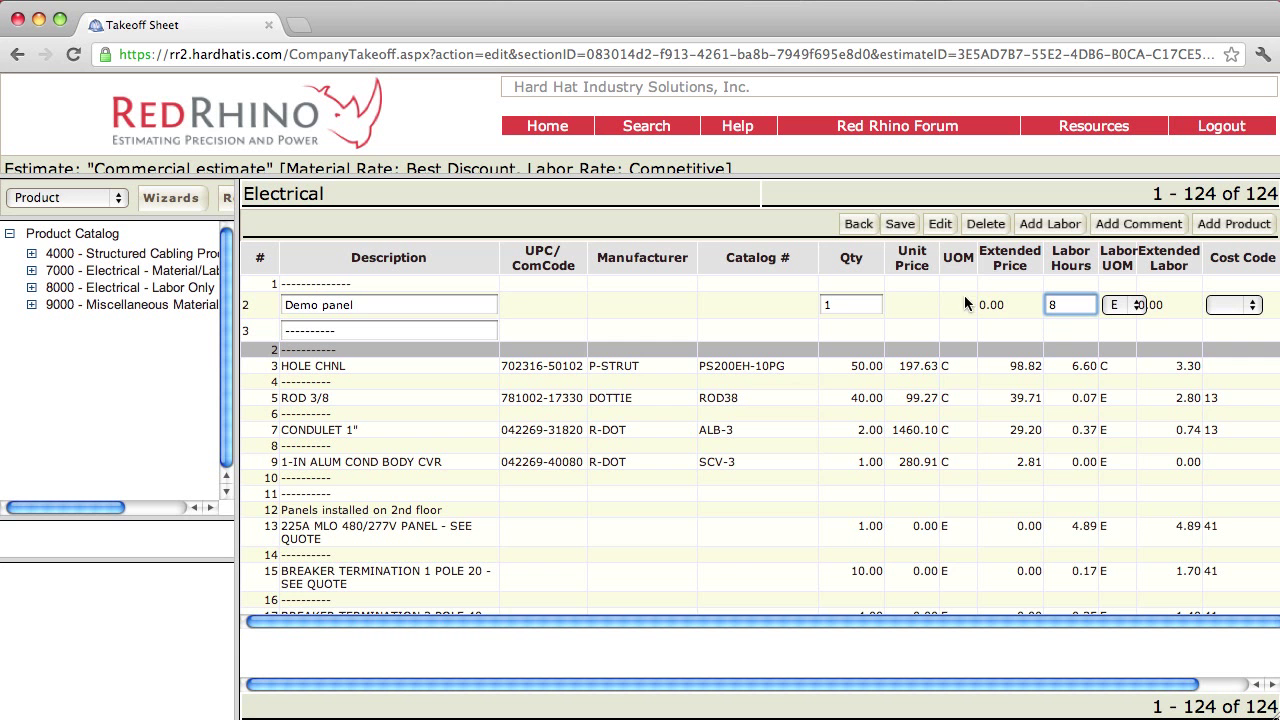
pyautogui.click(898, 224)
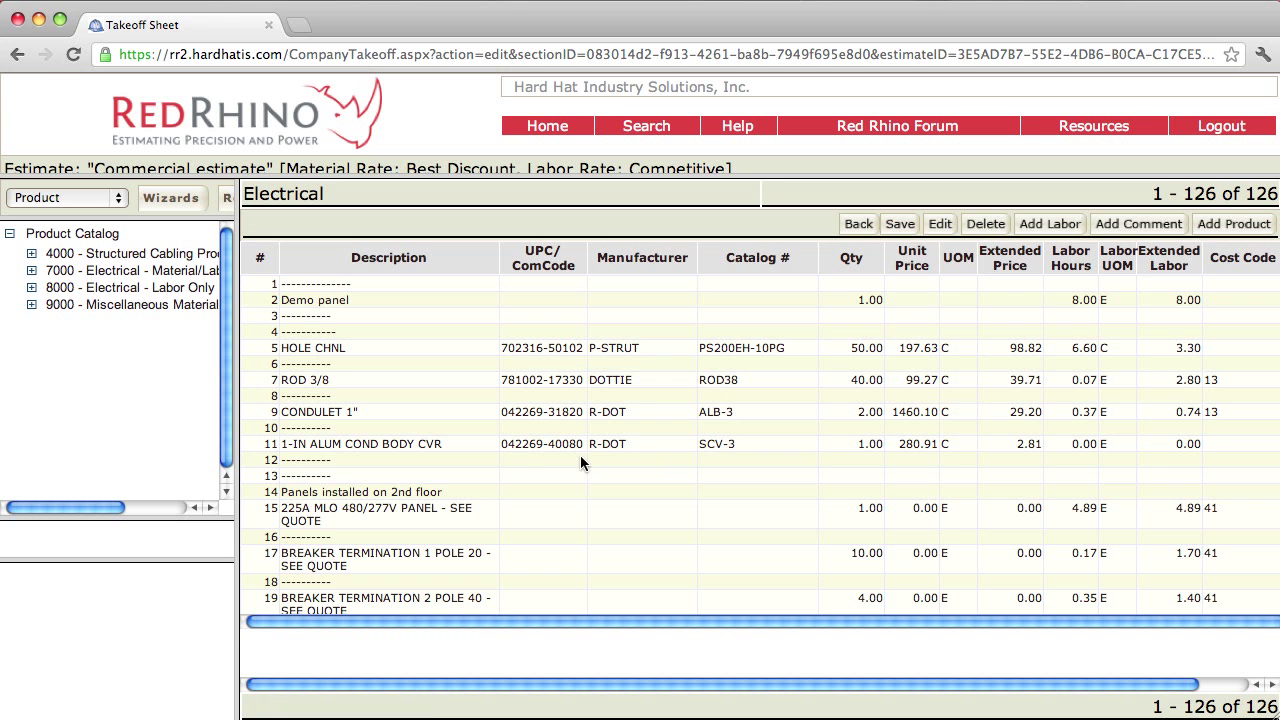
# - Save the sheet from the 'Panels installed on 2nd floor' line and widen the takeoff grid
pyautogui.click(435, 492)
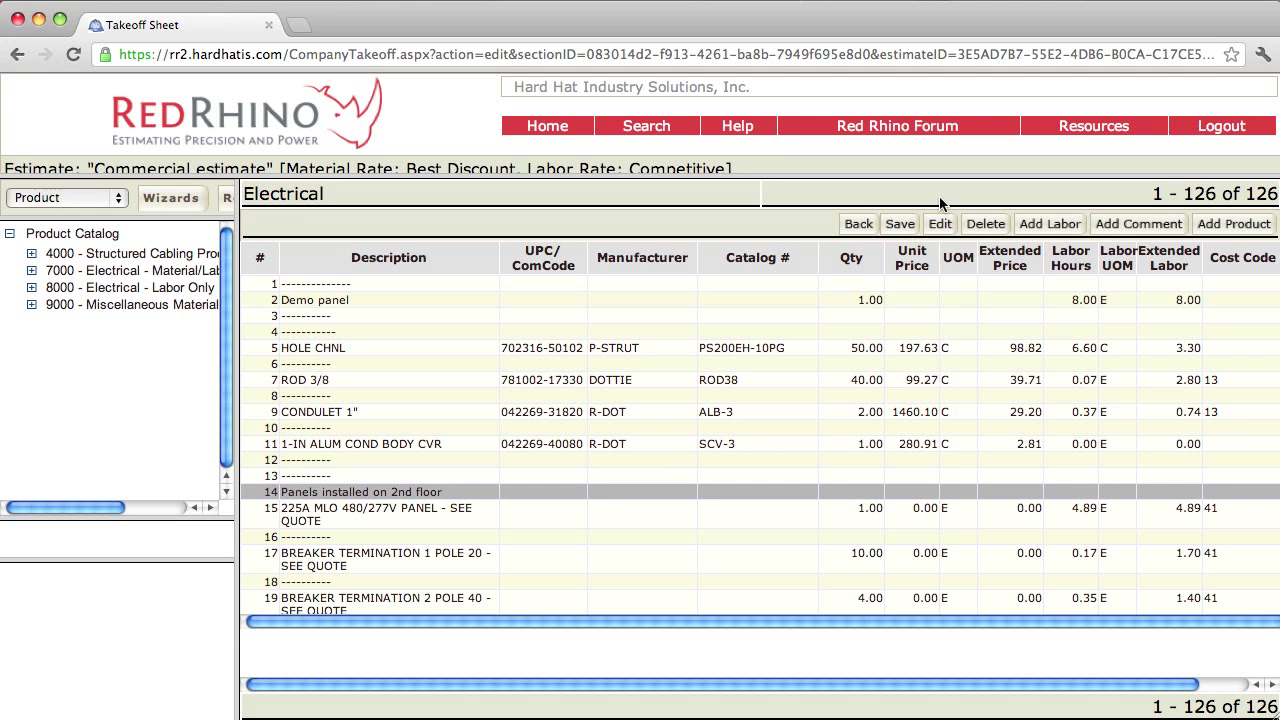
pyautogui.click(900, 225)
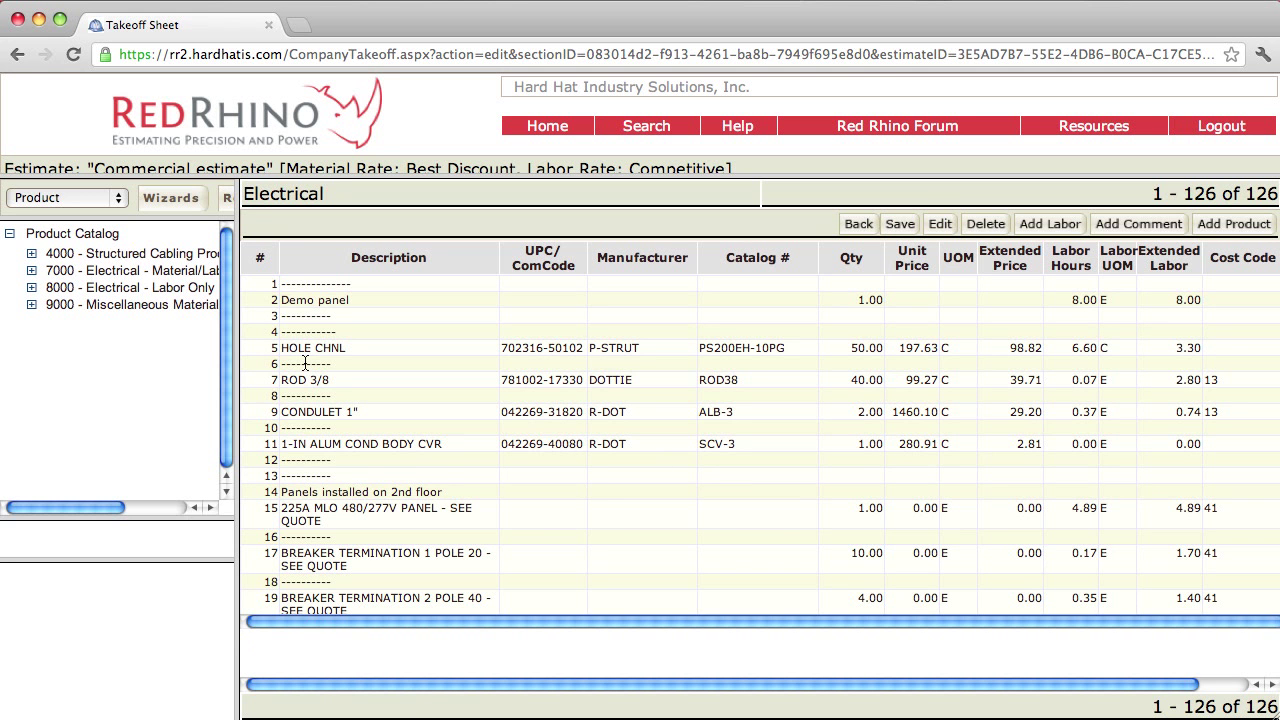
pyautogui.moveTo(234, 345); pyautogui.dragTo(129, 343)
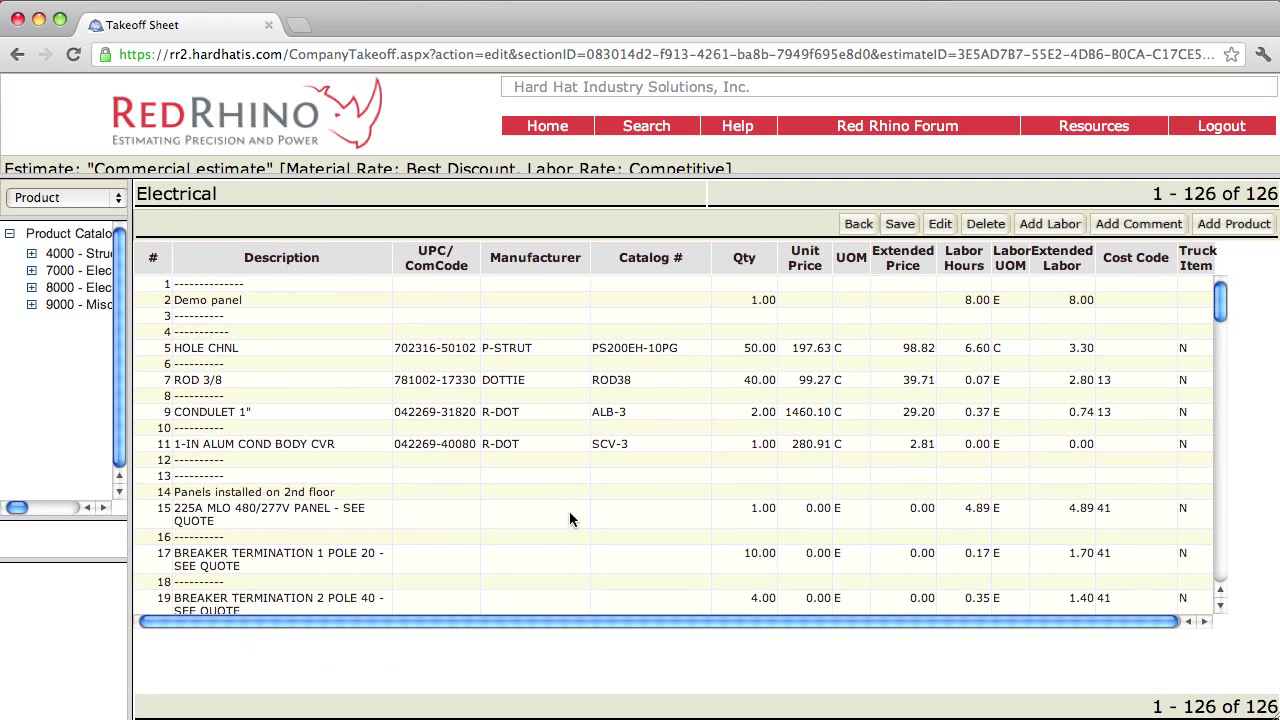
pyautogui.scroll(-1, 570, 505)
pyautogui.scroll(-7, 570, 500)
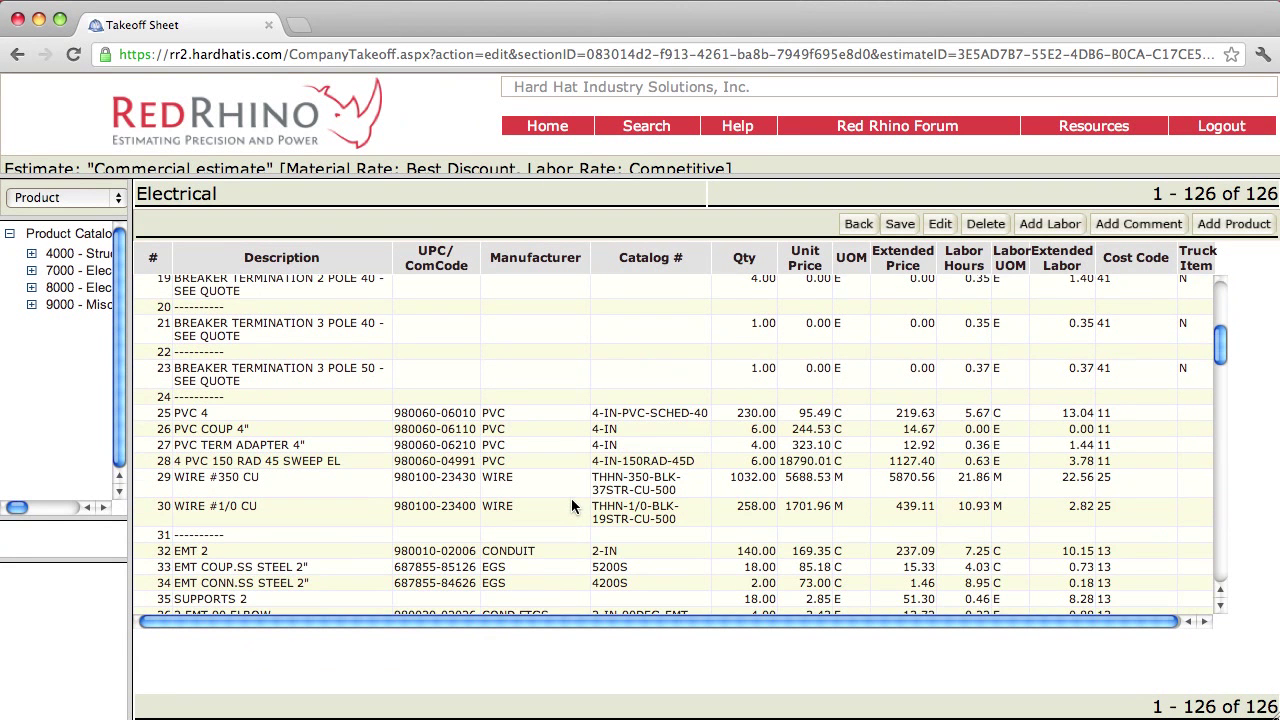
# - Add an 'Underground' comment line above separator row 24 and save it
pyautogui.click(307, 396)
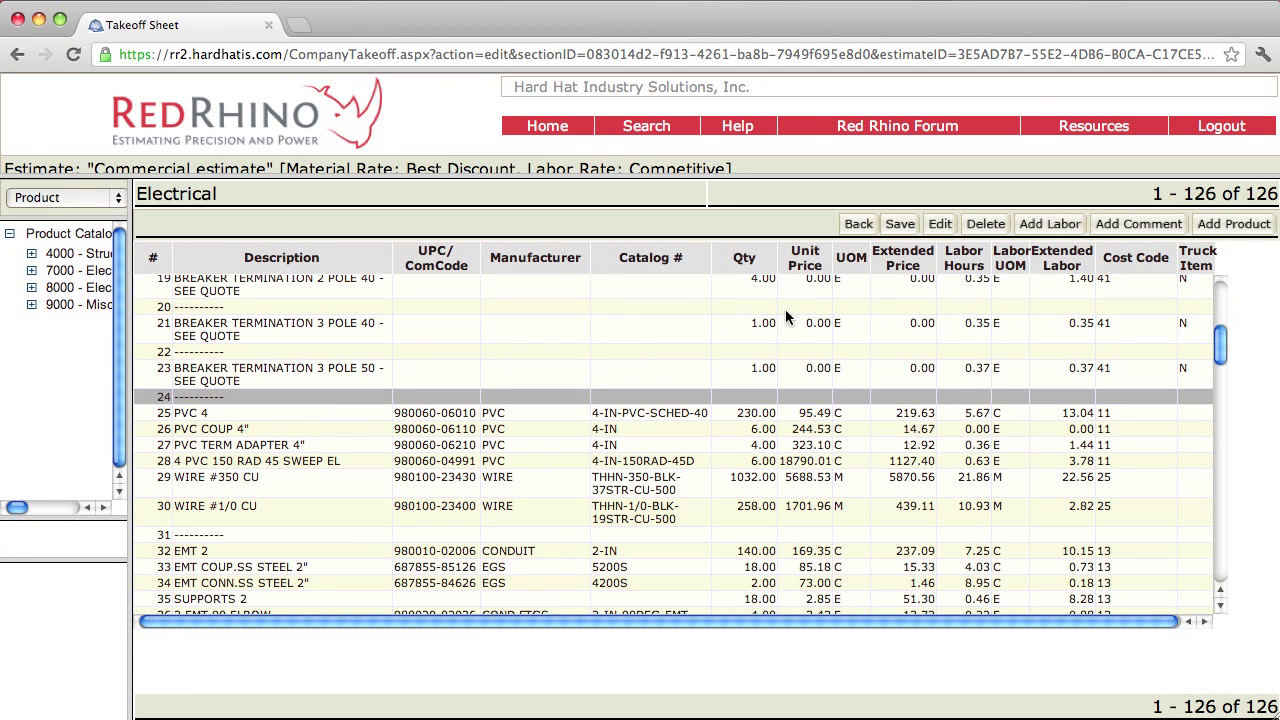
pyautogui.click(1136, 223)
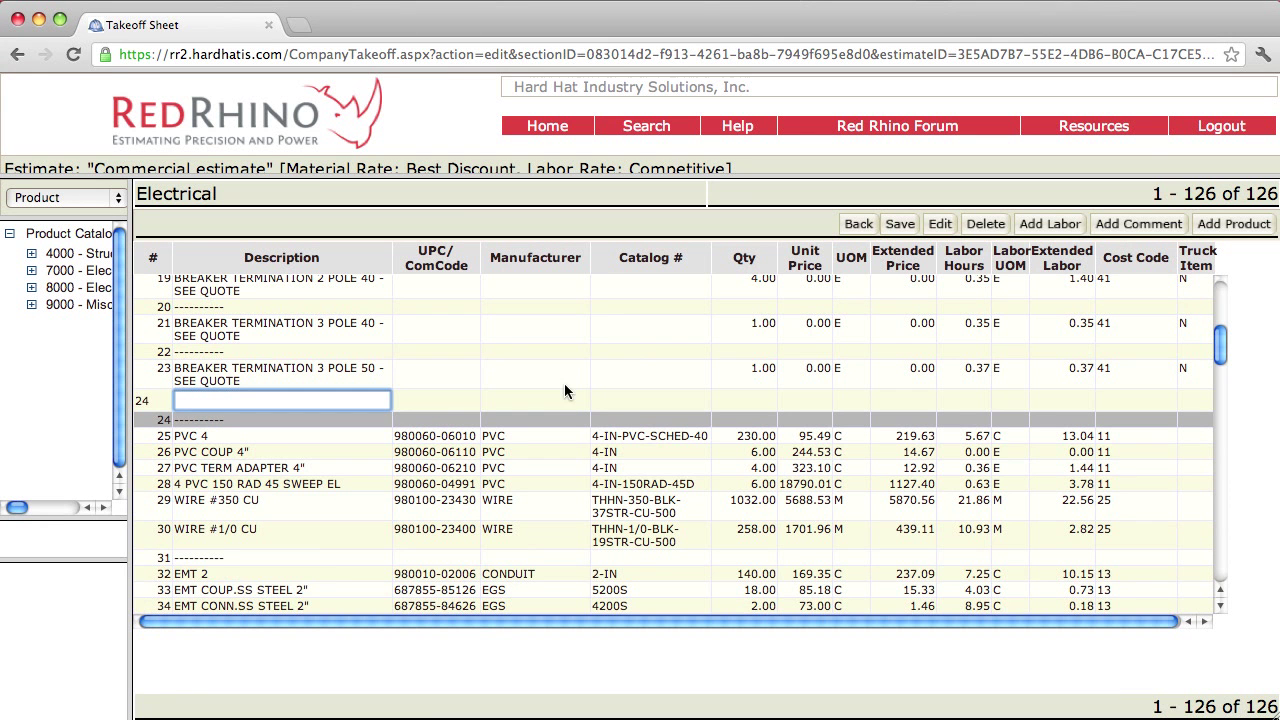
pyautogui.write('Underground')
pyautogui.click(900, 226)
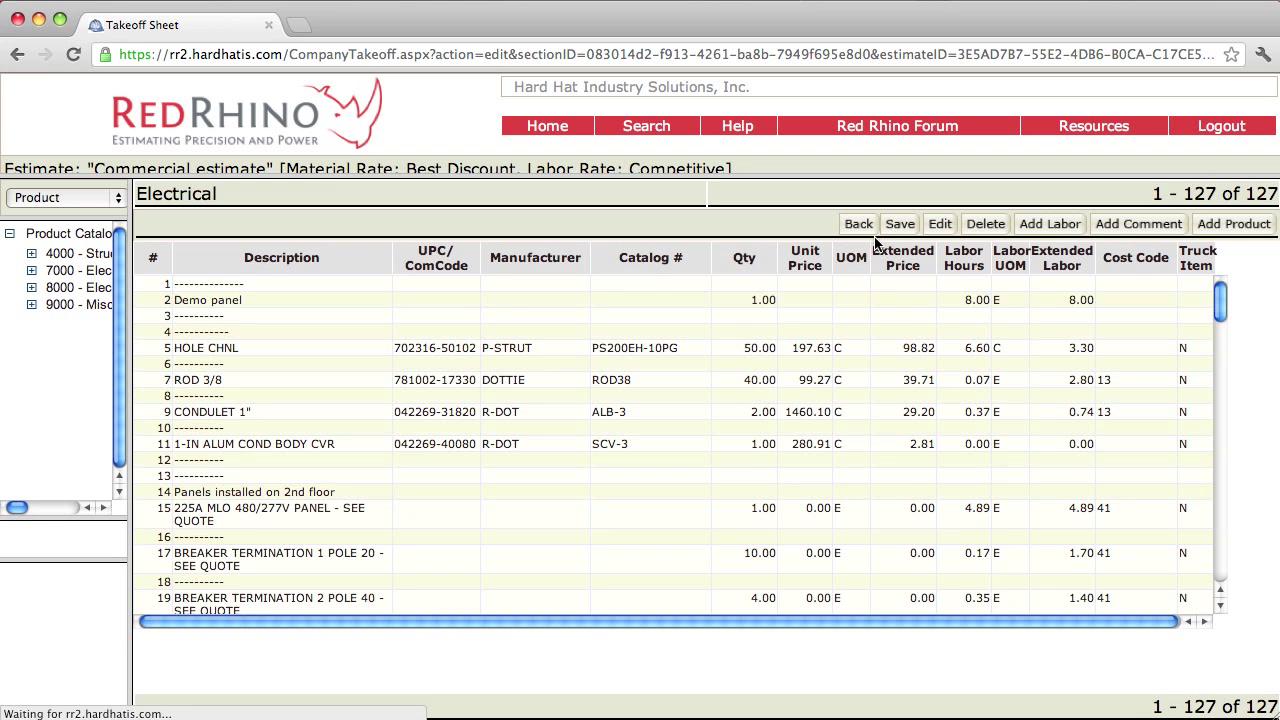
# - Select the new Underground comment line and save the takeoff sheet again
pyautogui.scroll(-2, 317, 434)
pyautogui.scroll(-5, 316, 434)
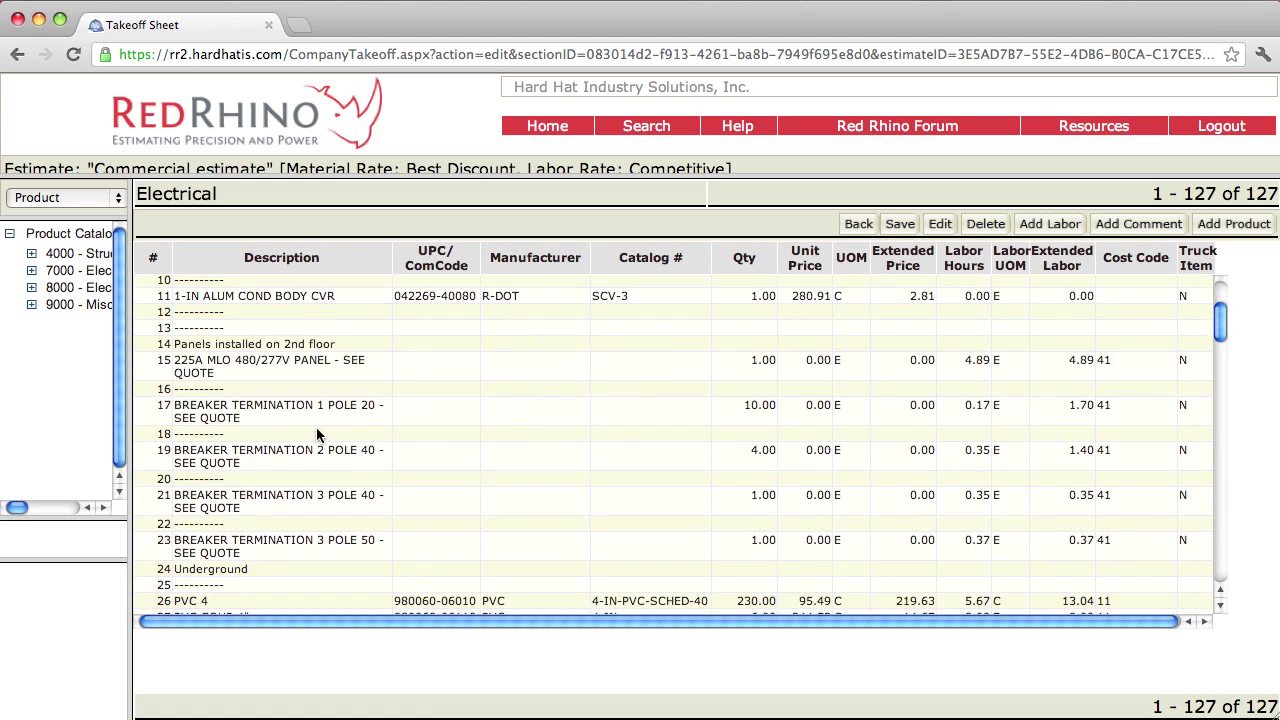
pyautogui.scroll(1, 316, 432)
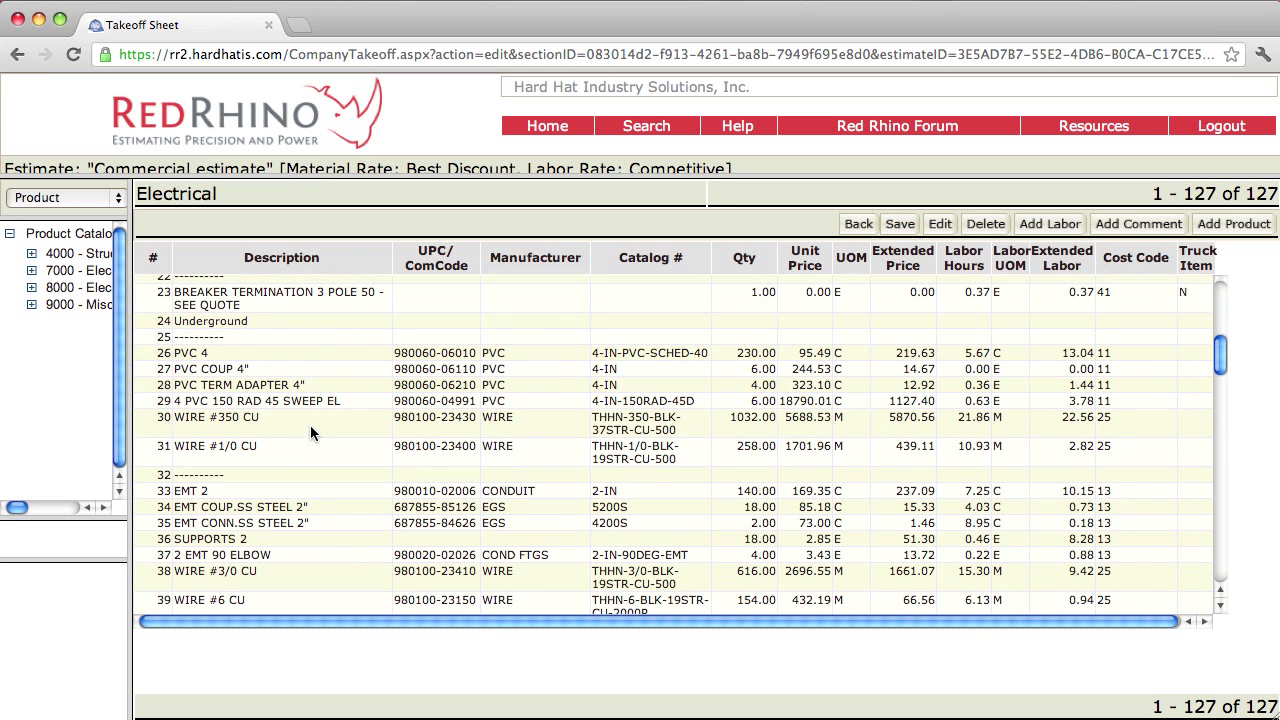
pyautogui.click(282, 320)
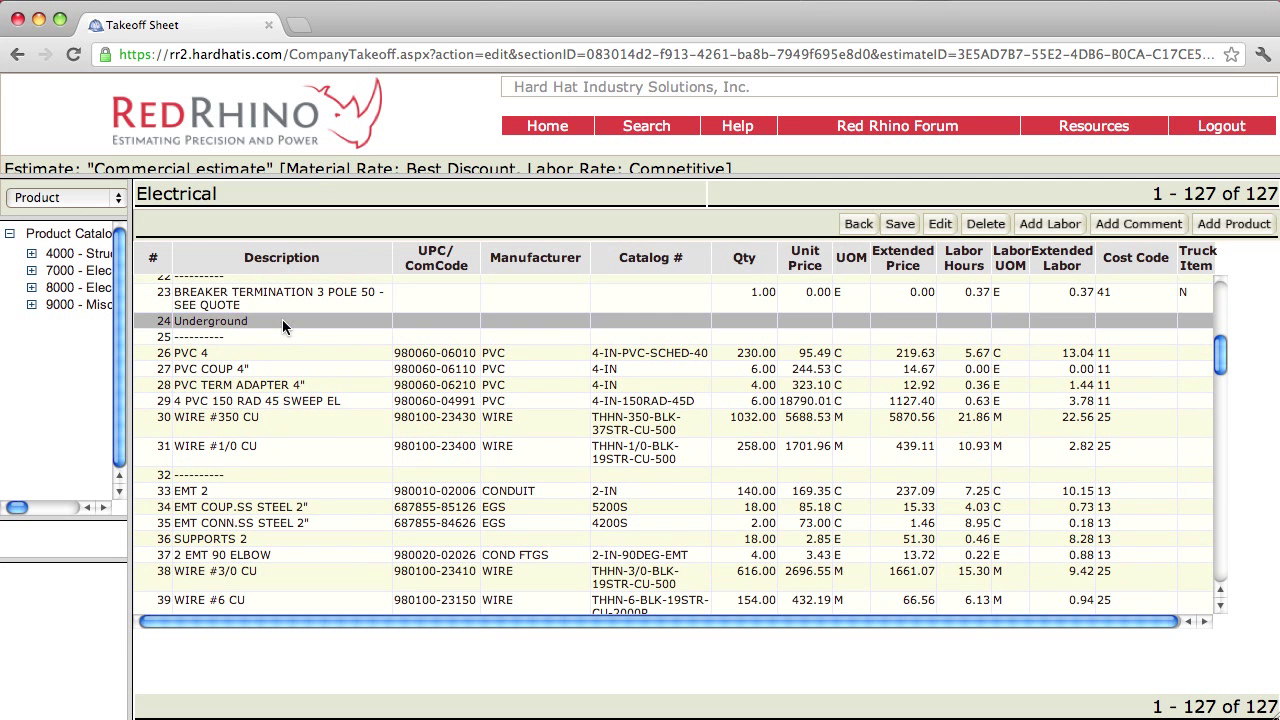
pyautogui.click(901, 226)
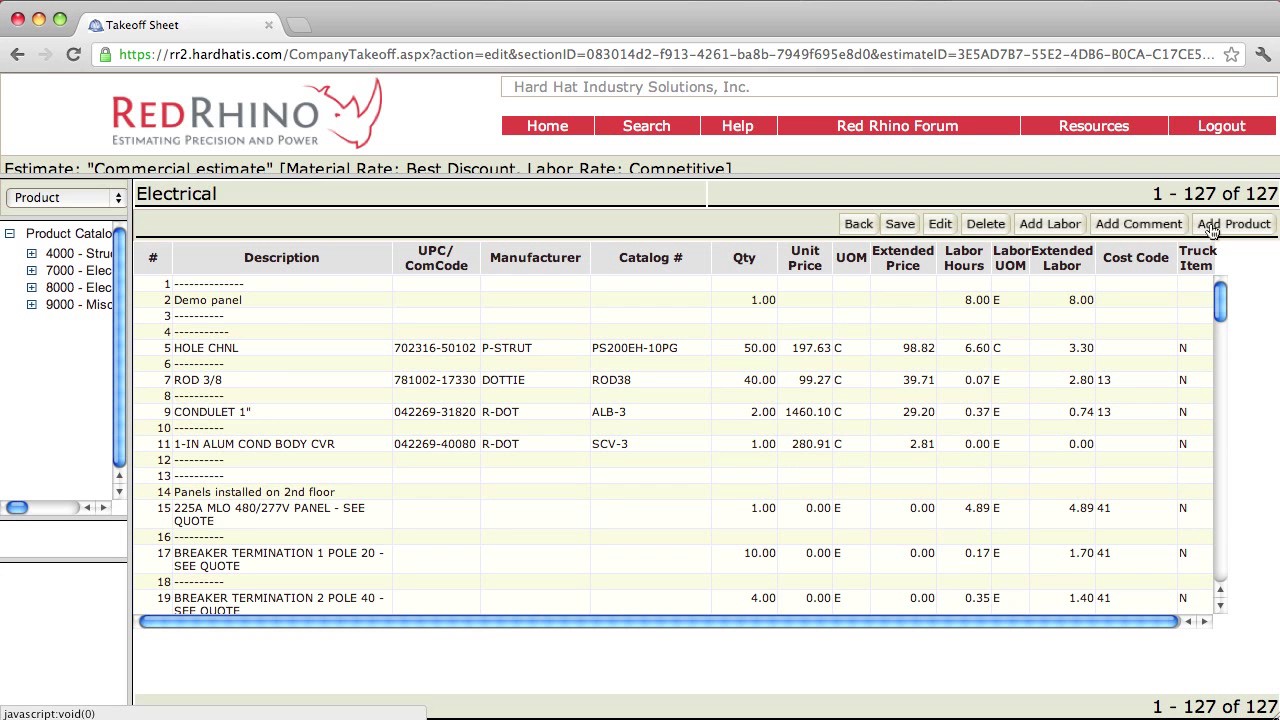
# - Insert a 'Chandalier' product line at row 3: quantity 1, unit price 380, 4 labor hours; save
pyautogui.click(252, 318)
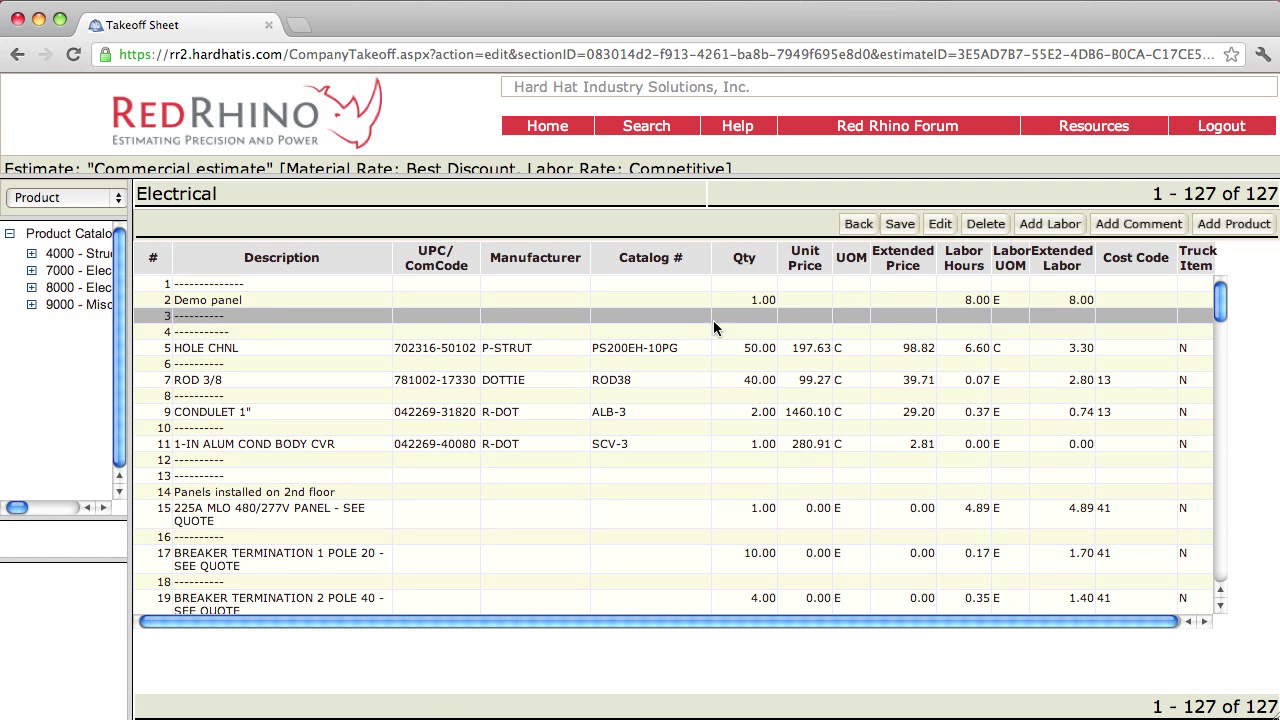
pyautogui.click(1237, 225)
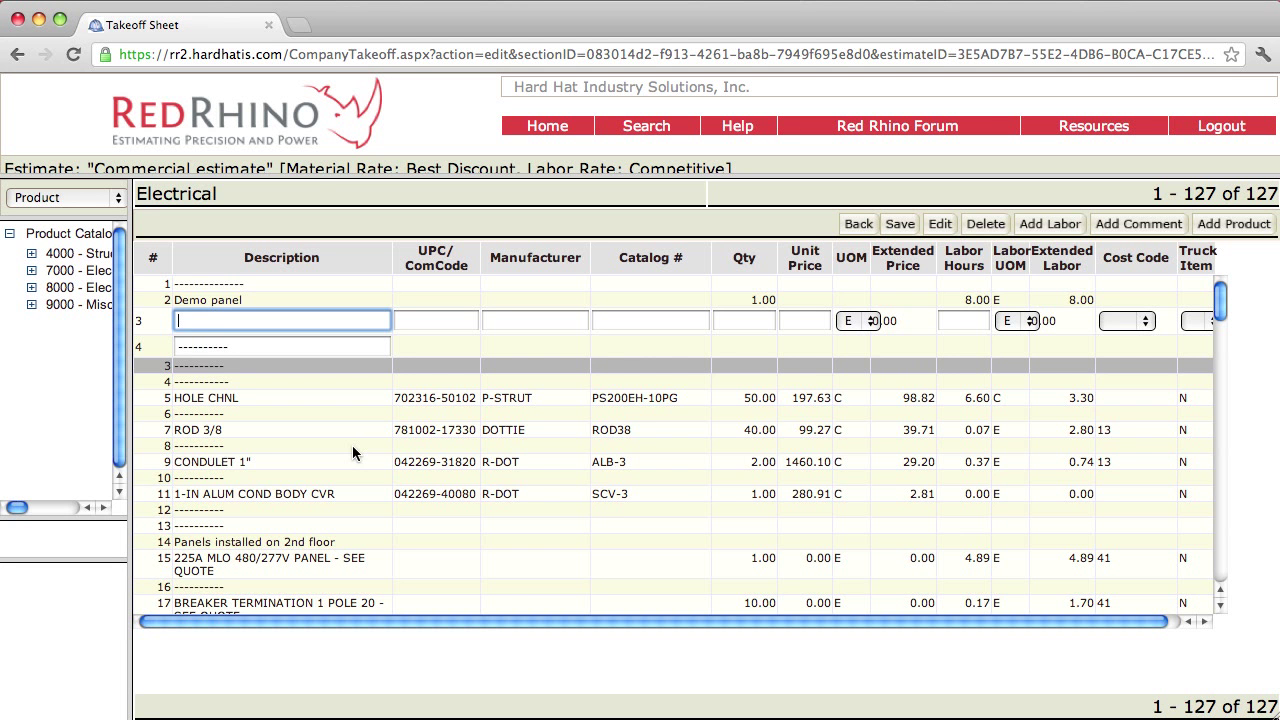
pyautogui.write('Chandalier')
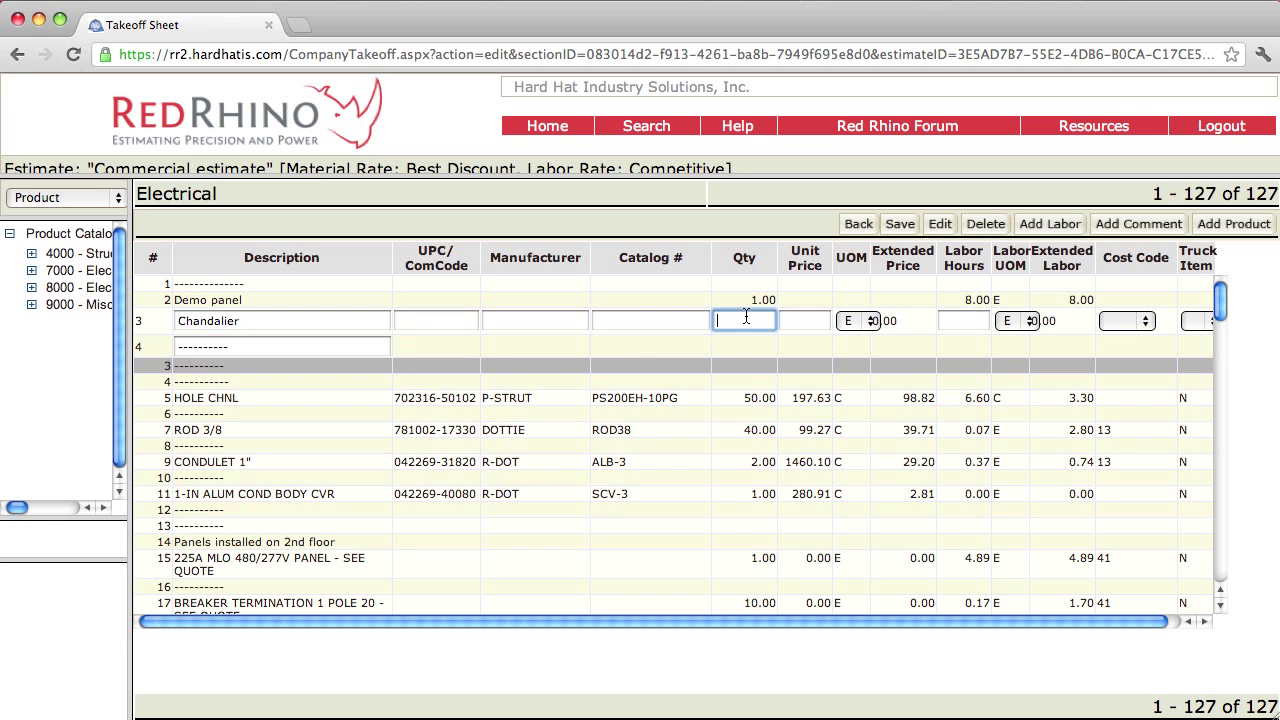
pyautogui.write('1')
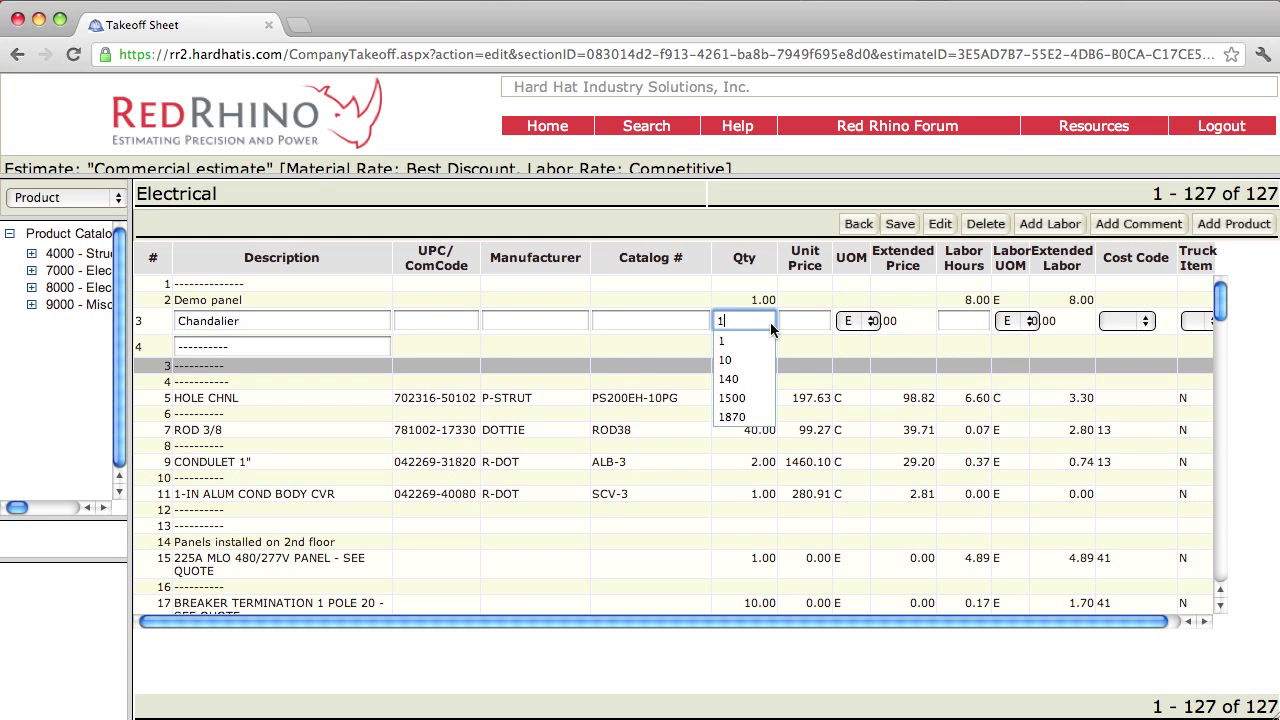
pyautogui.click(792, 323)
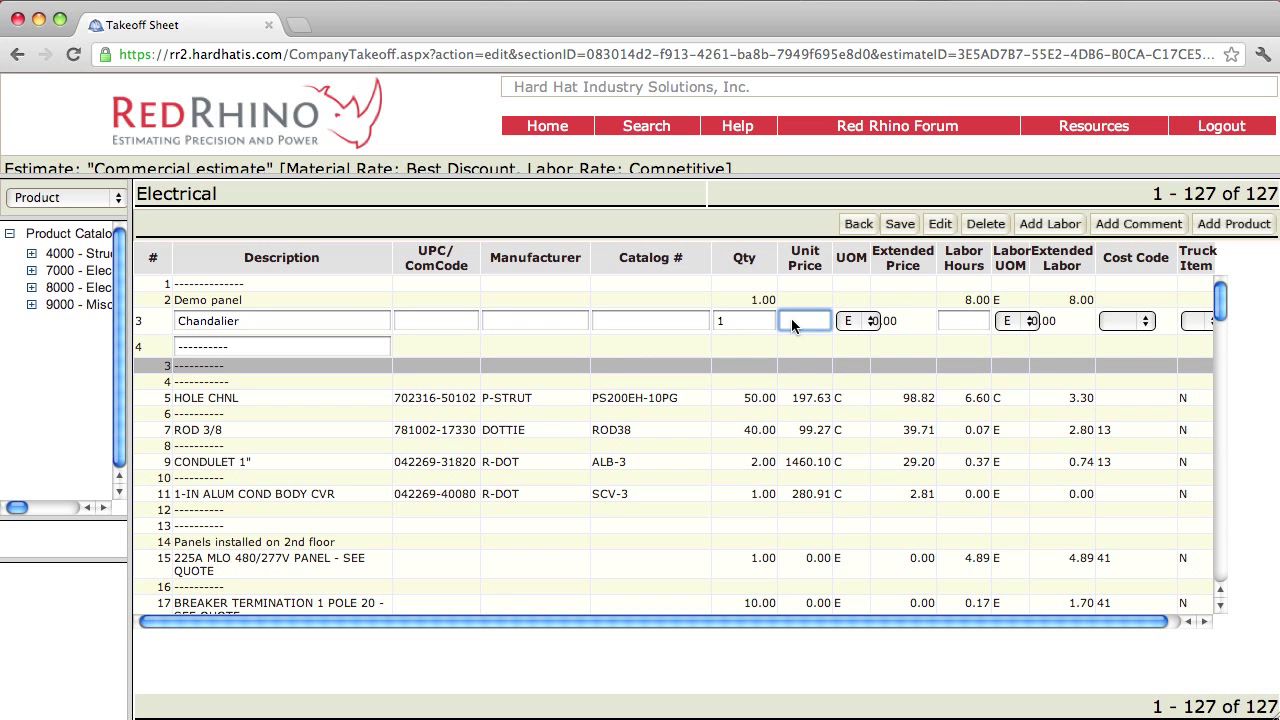
pyautogui.write('380')
pyautogui.click(958, 320)
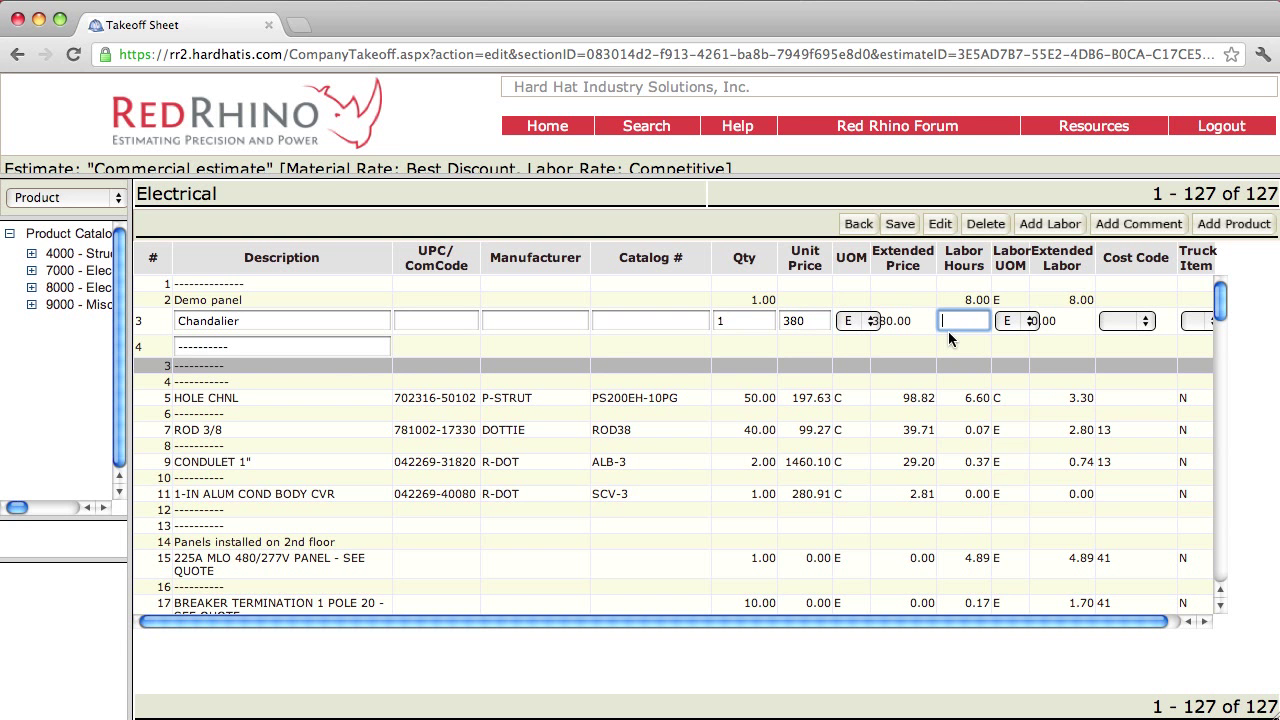
pyautogui.write('4')
pyautogui.click(895, 227)
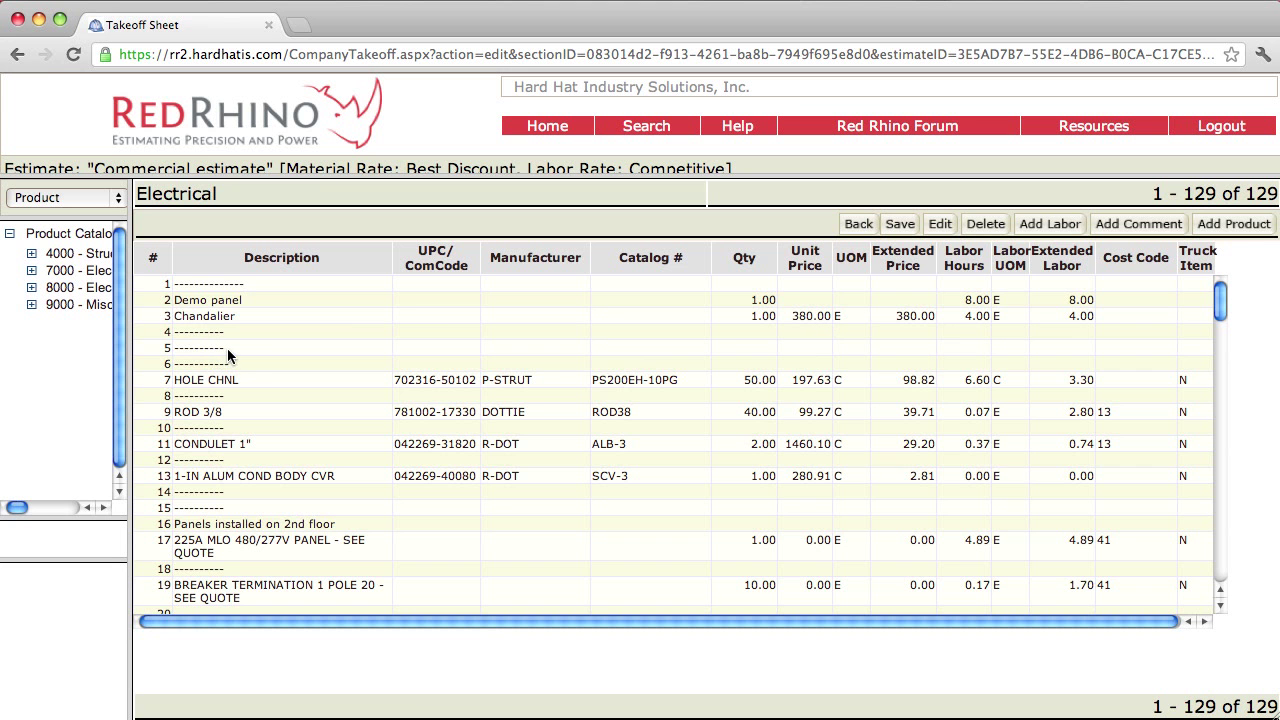
pyautogui.click(407, 348)
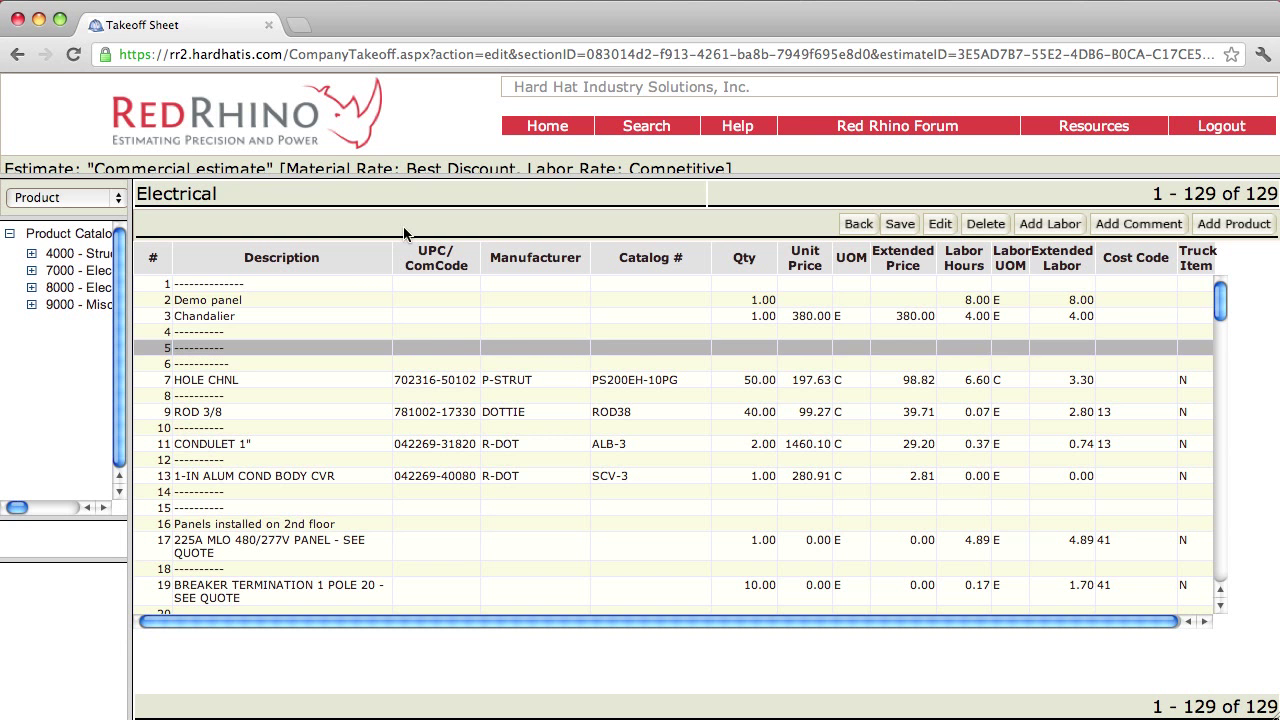
# - Save the sheet, delete the row 7 'HOLE CHNL' line, and save again
pyautogui.click(900, 224)
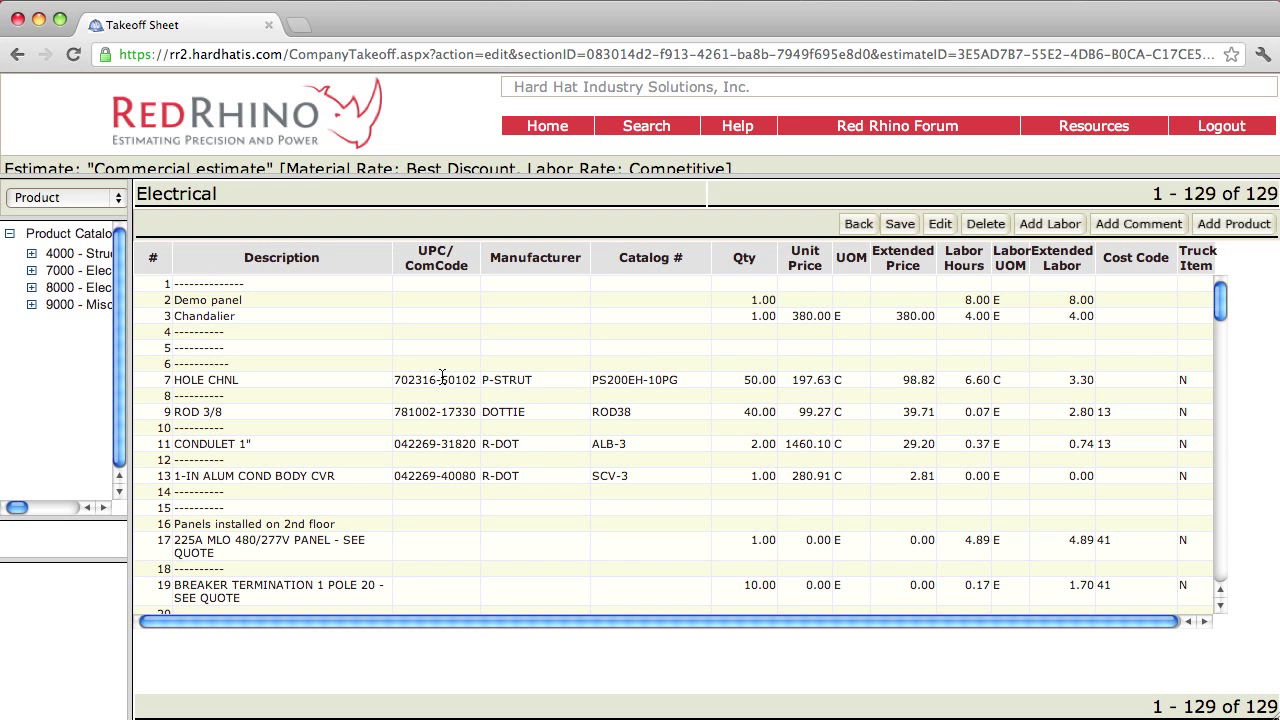
pyautogui.click(442, 378)
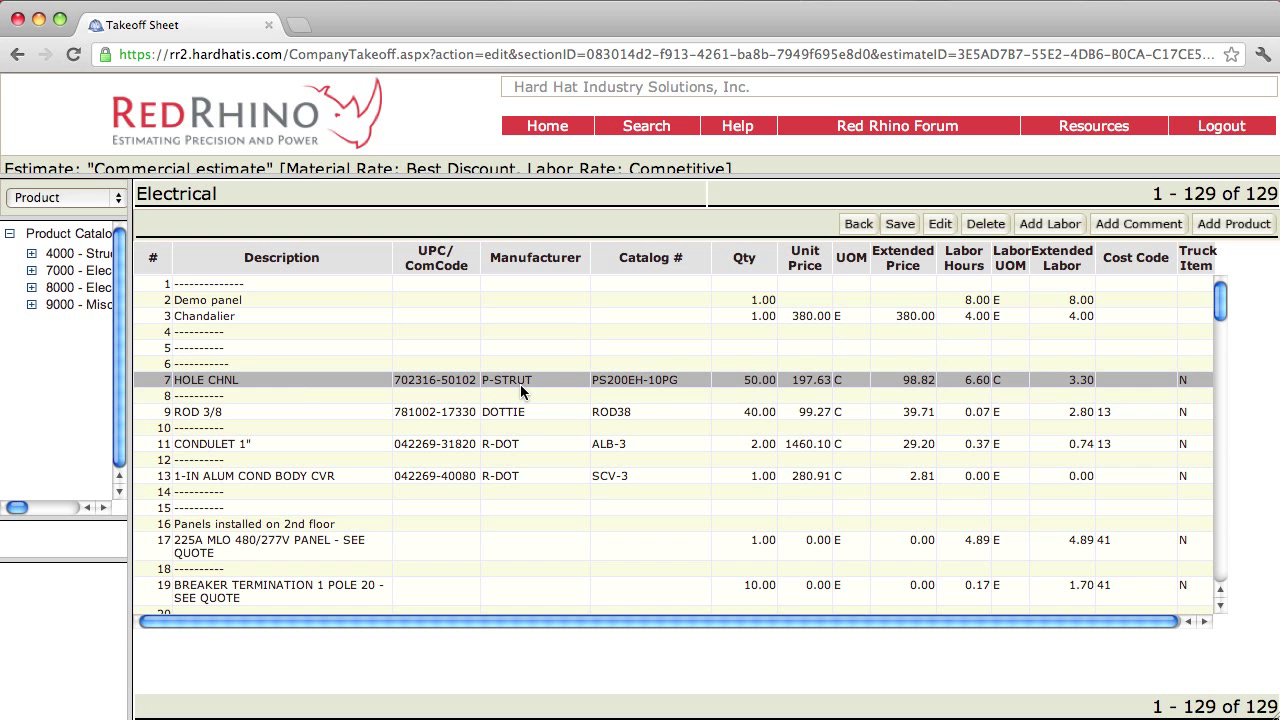
pyautogui.click(983, 228)
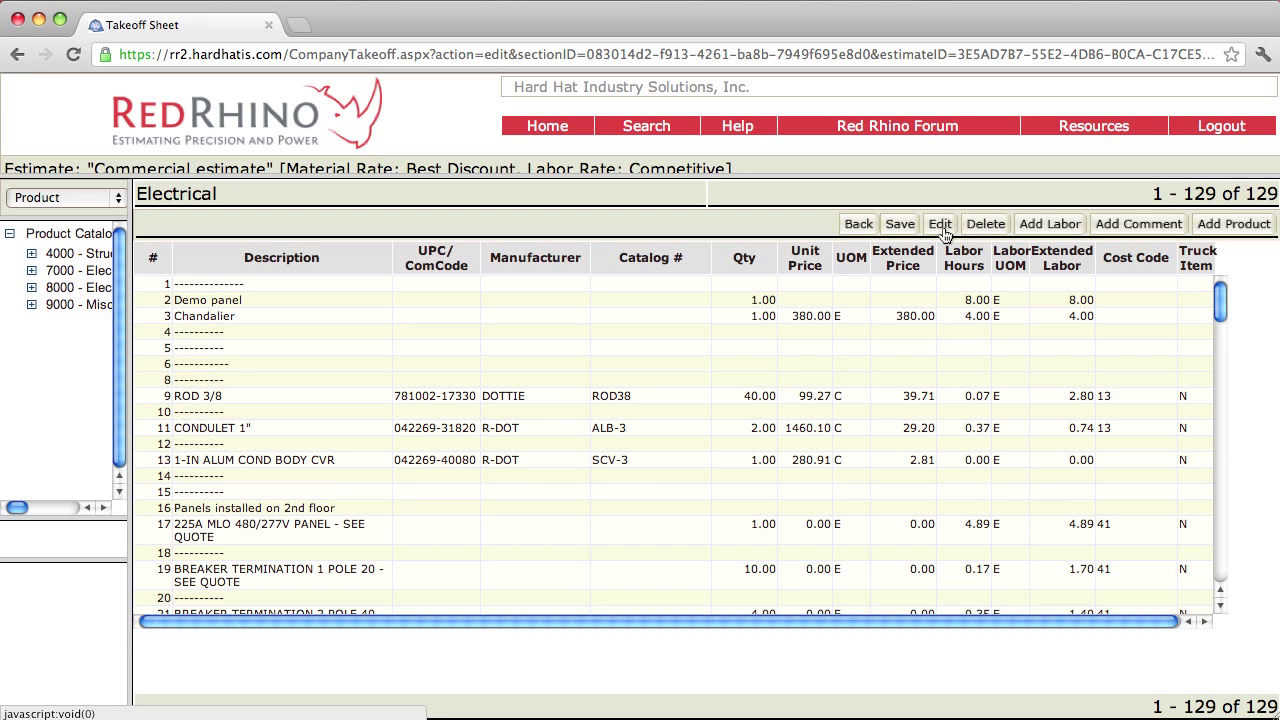
pyautogui.click(898, 228)
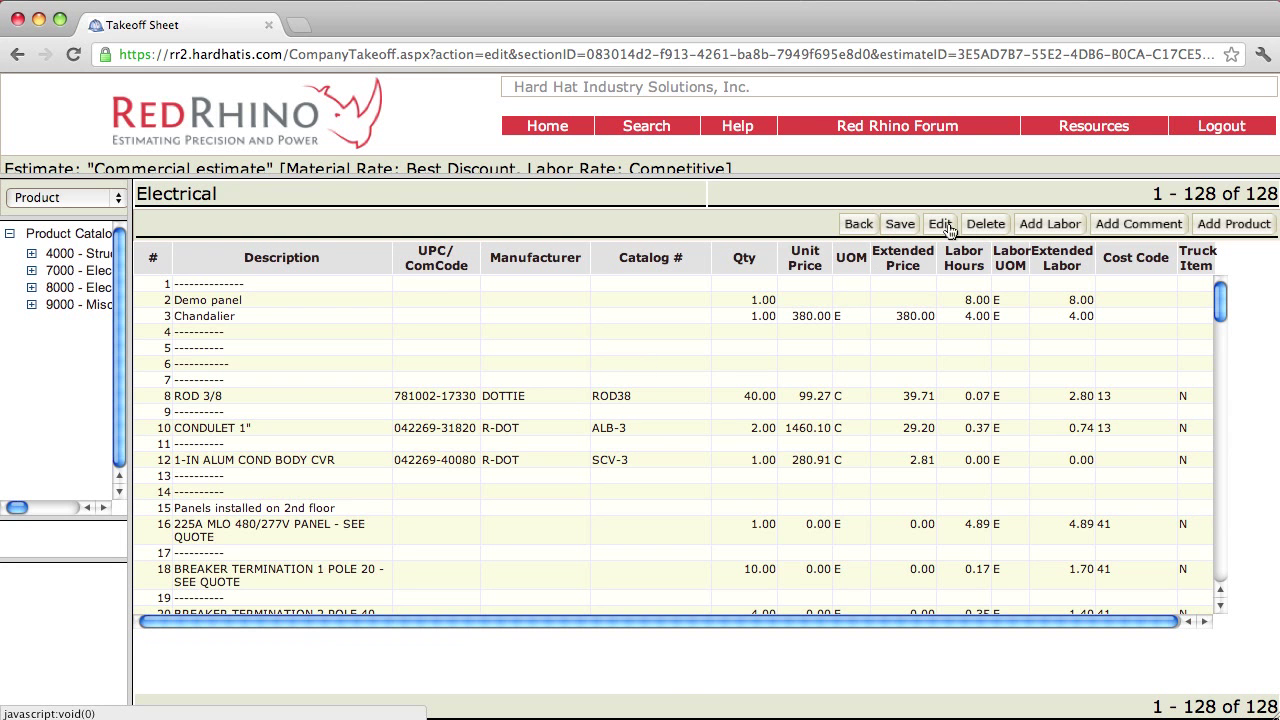
pyautogui.click(294, 396)
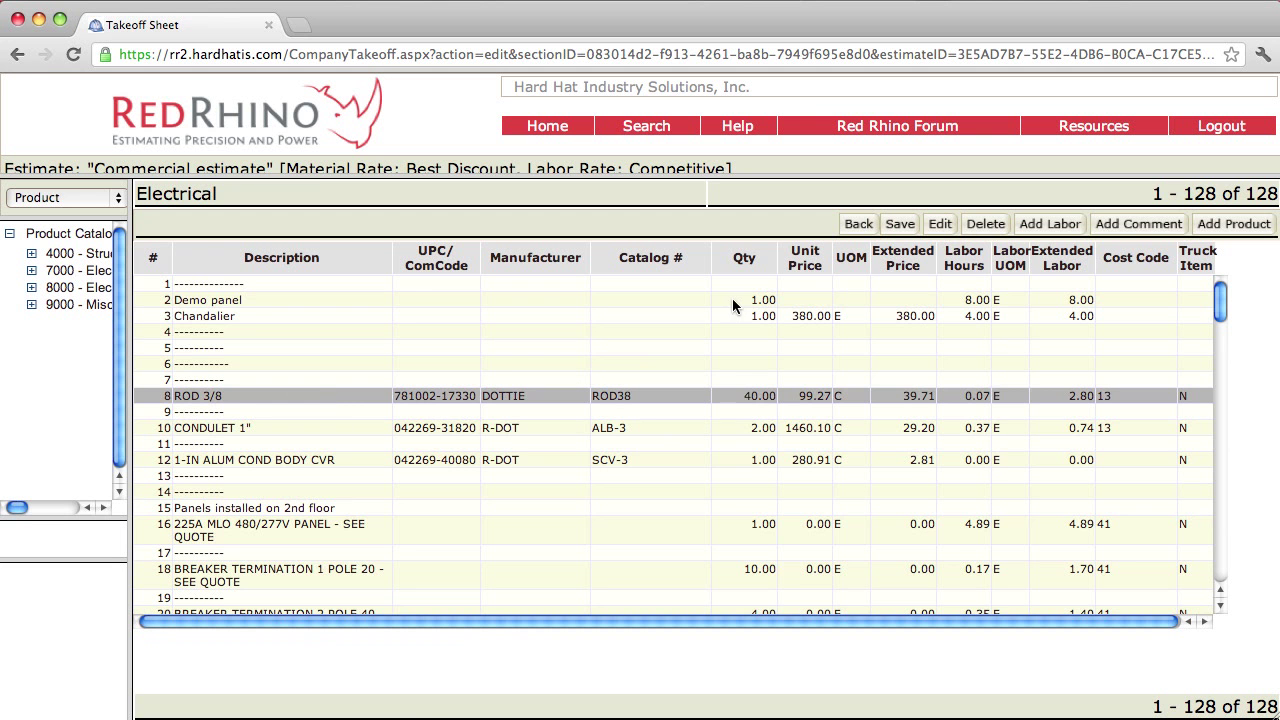
pyautogui.click(940, 224)
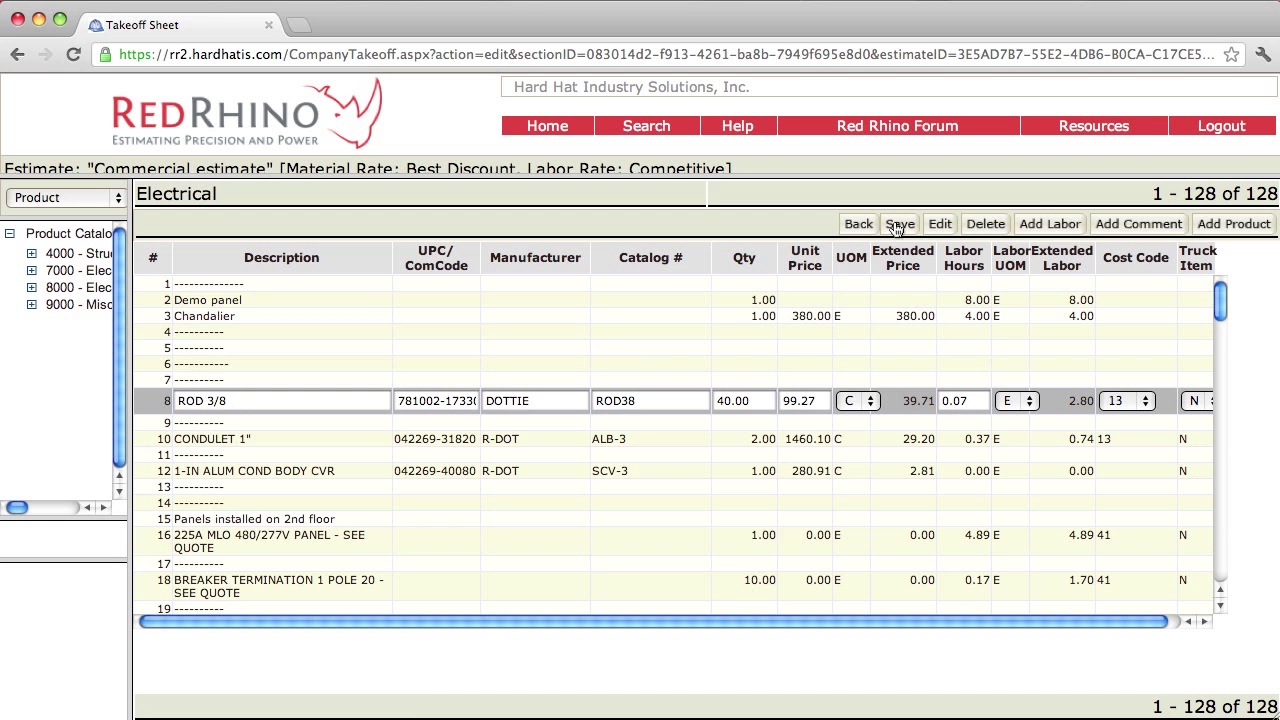
pyautogui.click(898, 226)
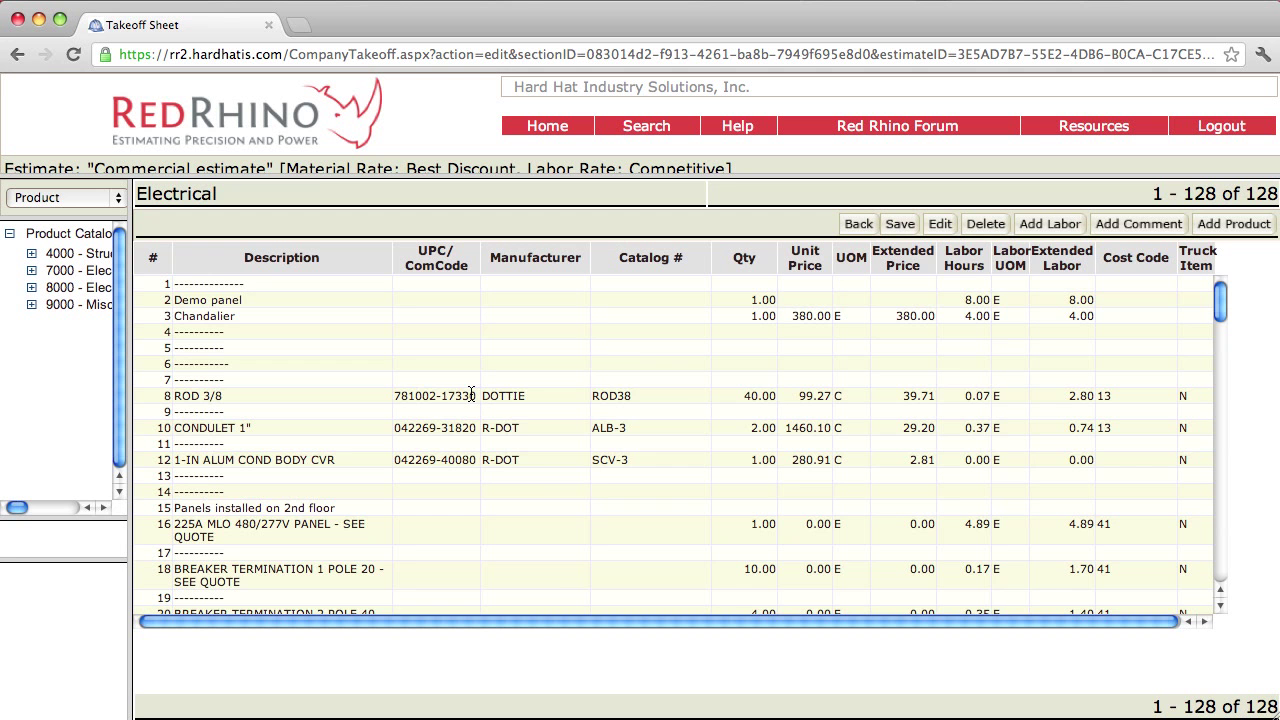
pyautogui.rightClick(471, 395)
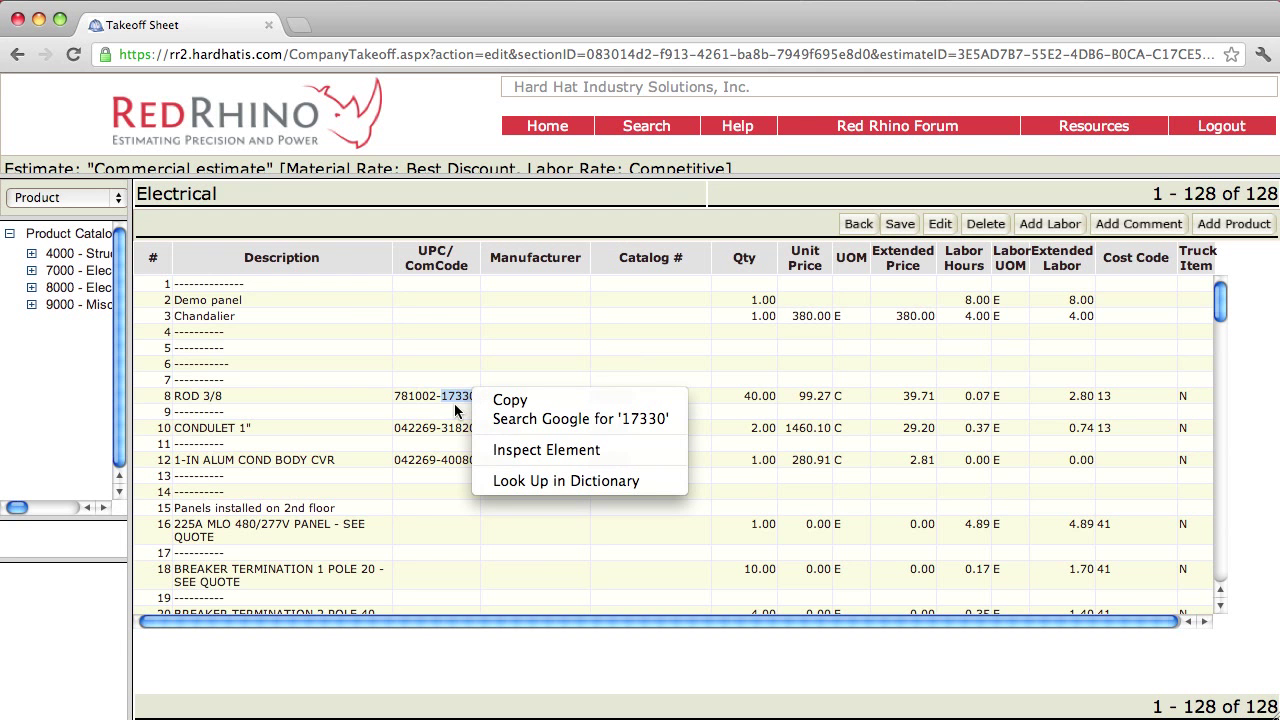
pyautogui.rightClick(361, 375)
pyautogui.rightClick(338, 394)
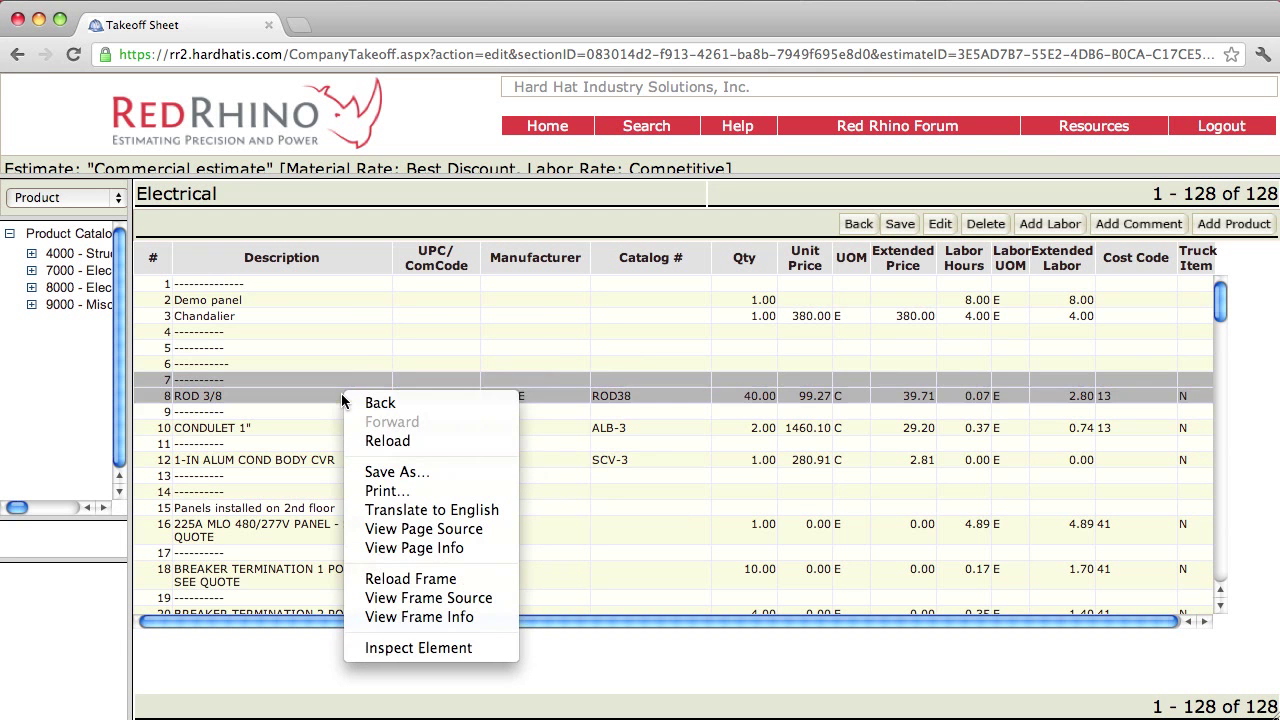
pyautogui.rightClick(328, 412)
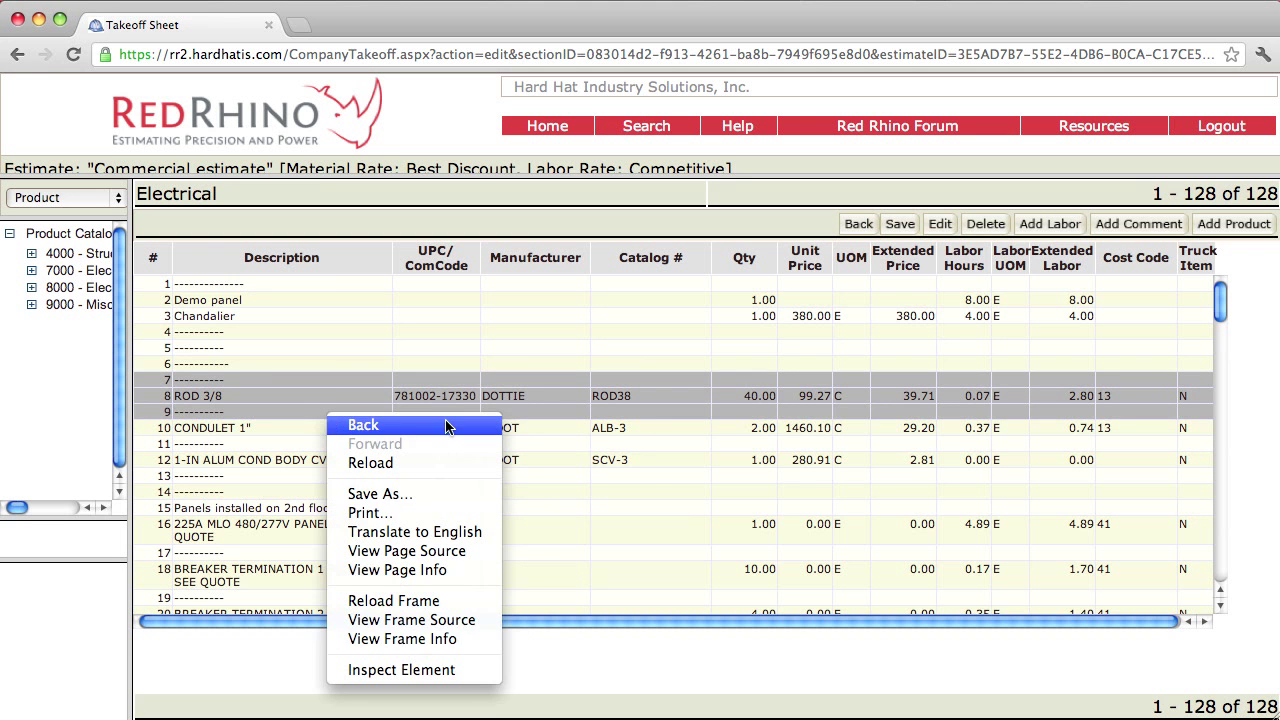
pyautogui.rightClick(624, 425)
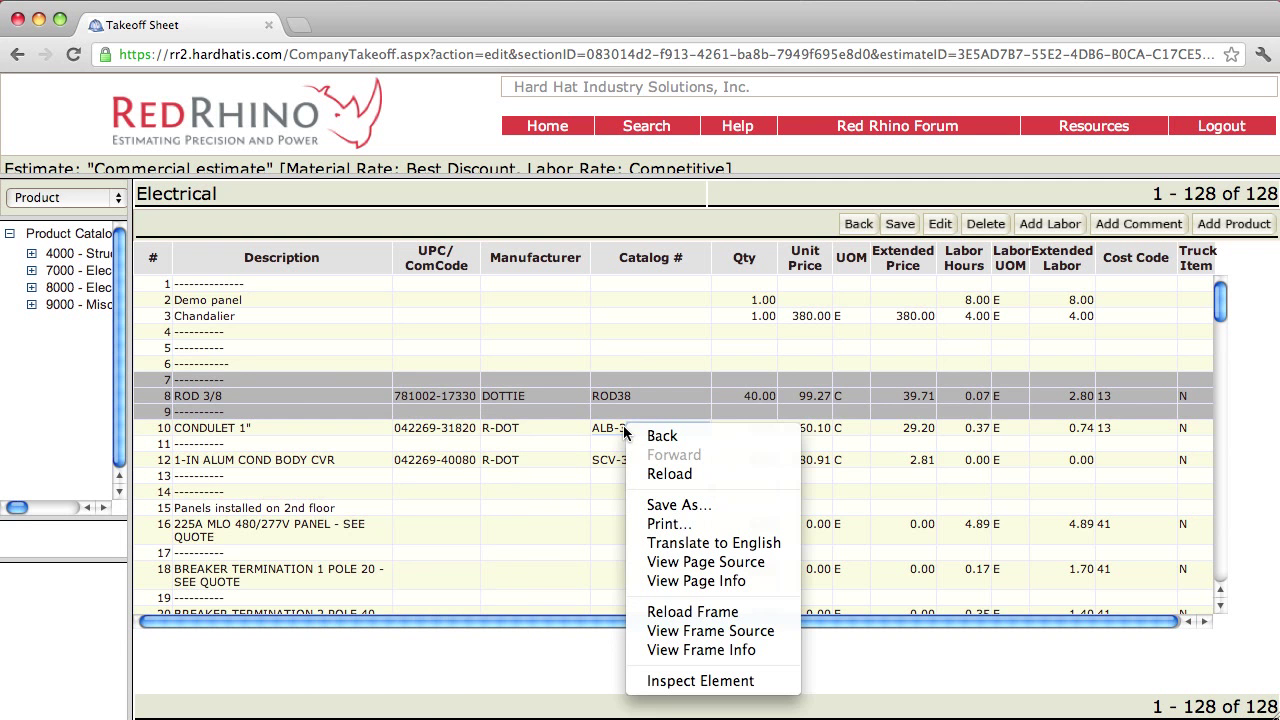
pyautogui.rightClick(488, 430)
pyautogui.rightClick(473, 445)
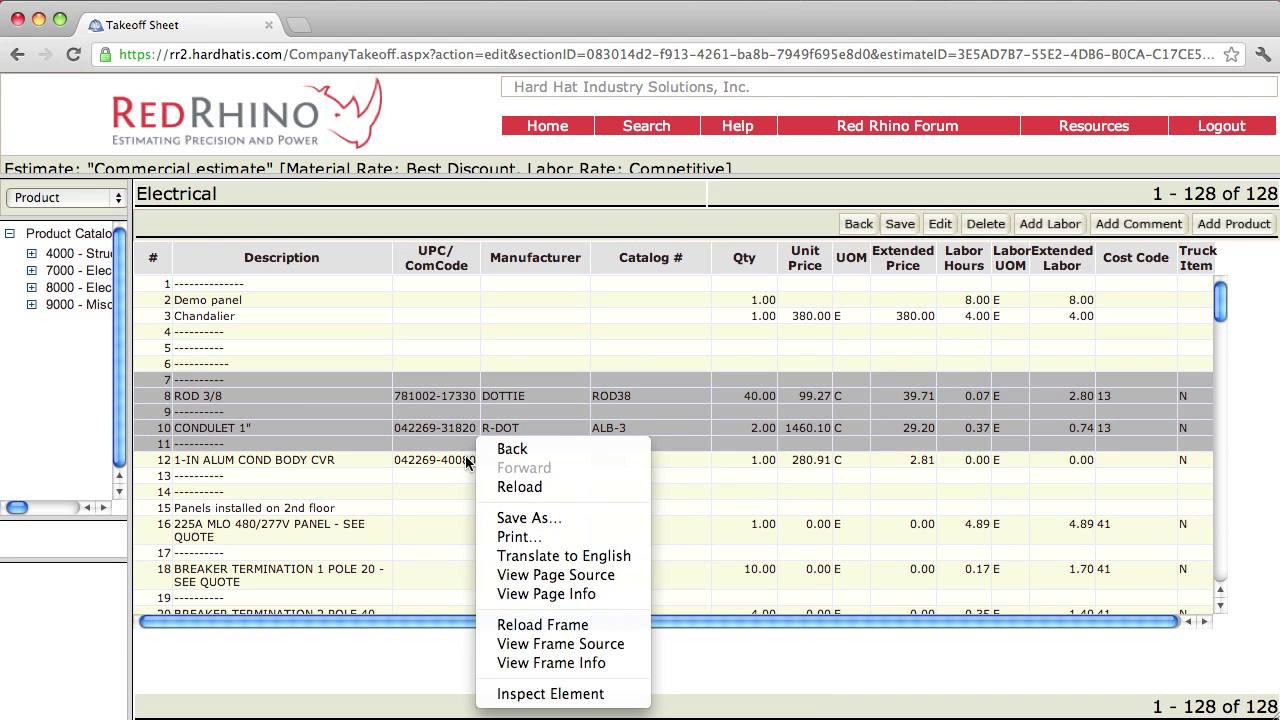
pyautogui.rightClick(465, 460)
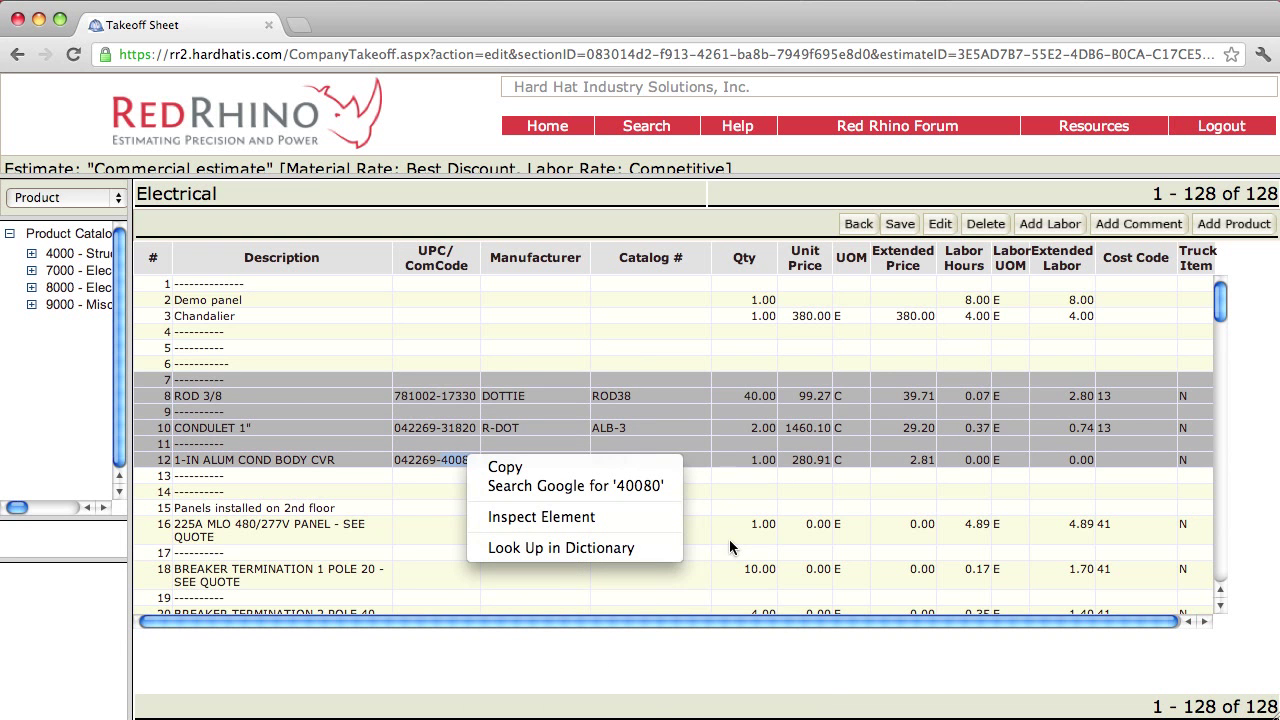
pyautogui.click(943, 230)
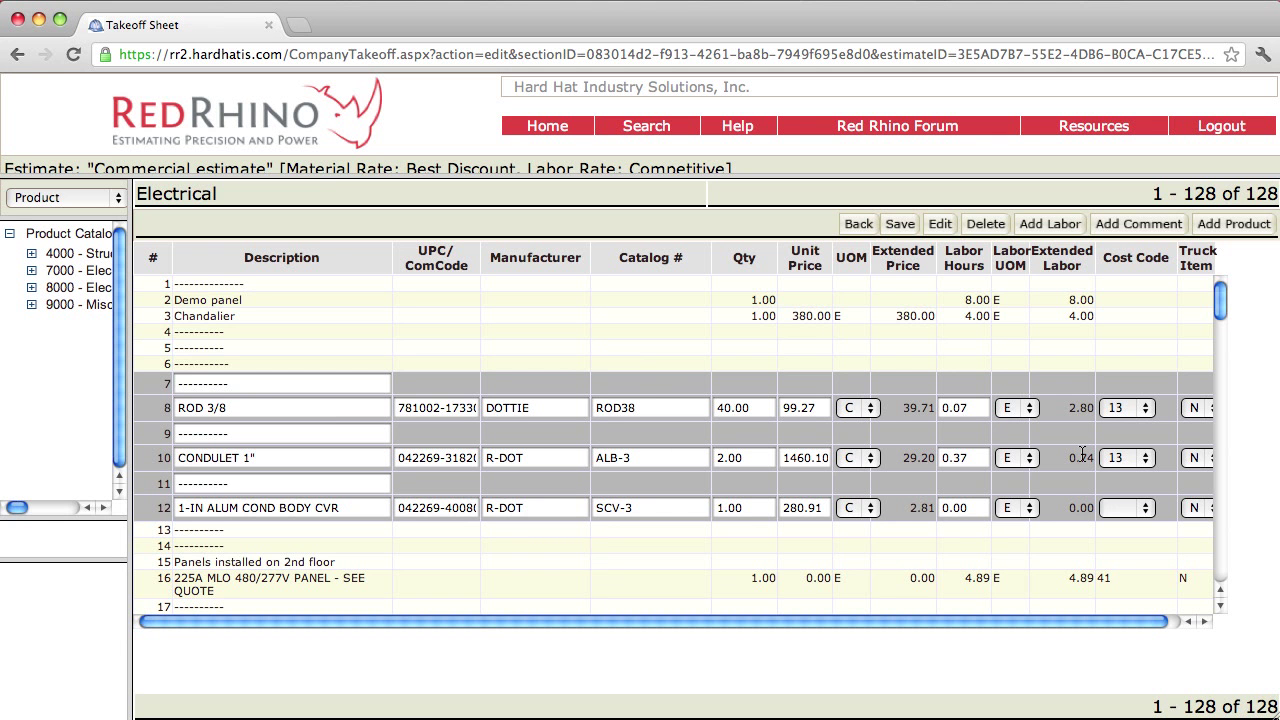
pyautogui.click(900, 225)
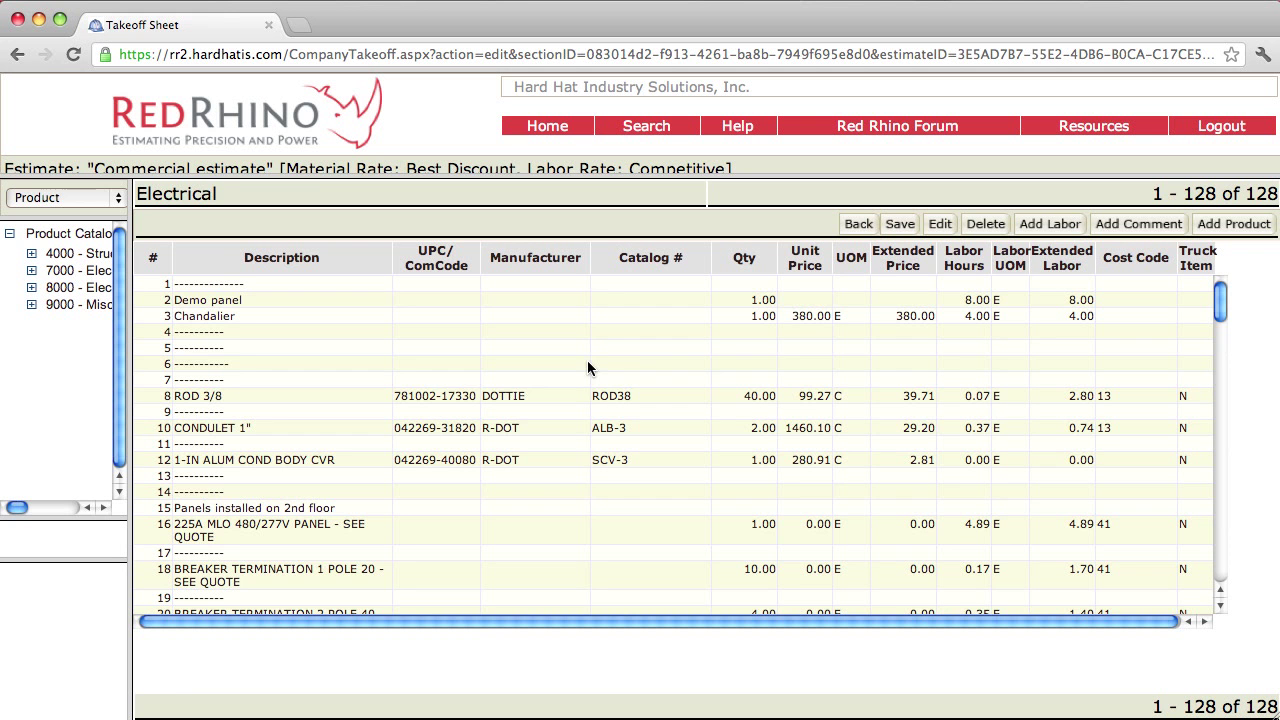
pyautogui.click(403, 399)
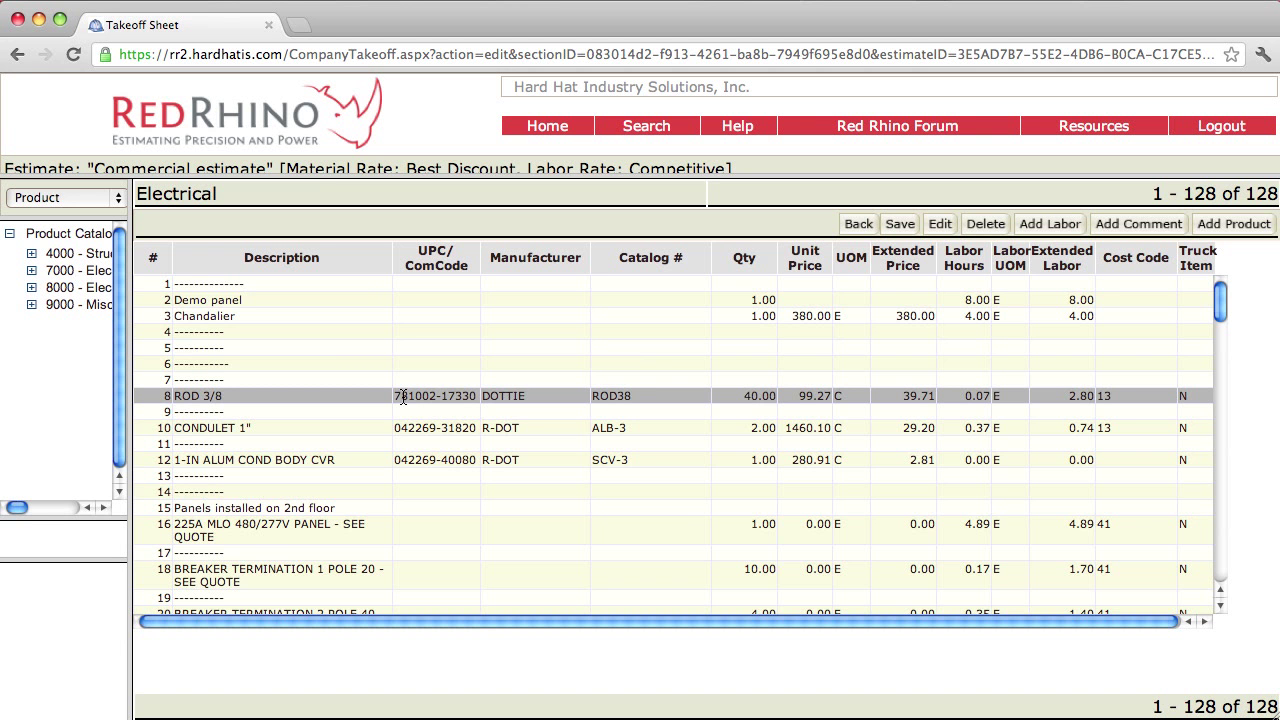
pyautogui.keyDown('shift'); pyautogui.click(368, 530); pyautogui.keyUp('shift')
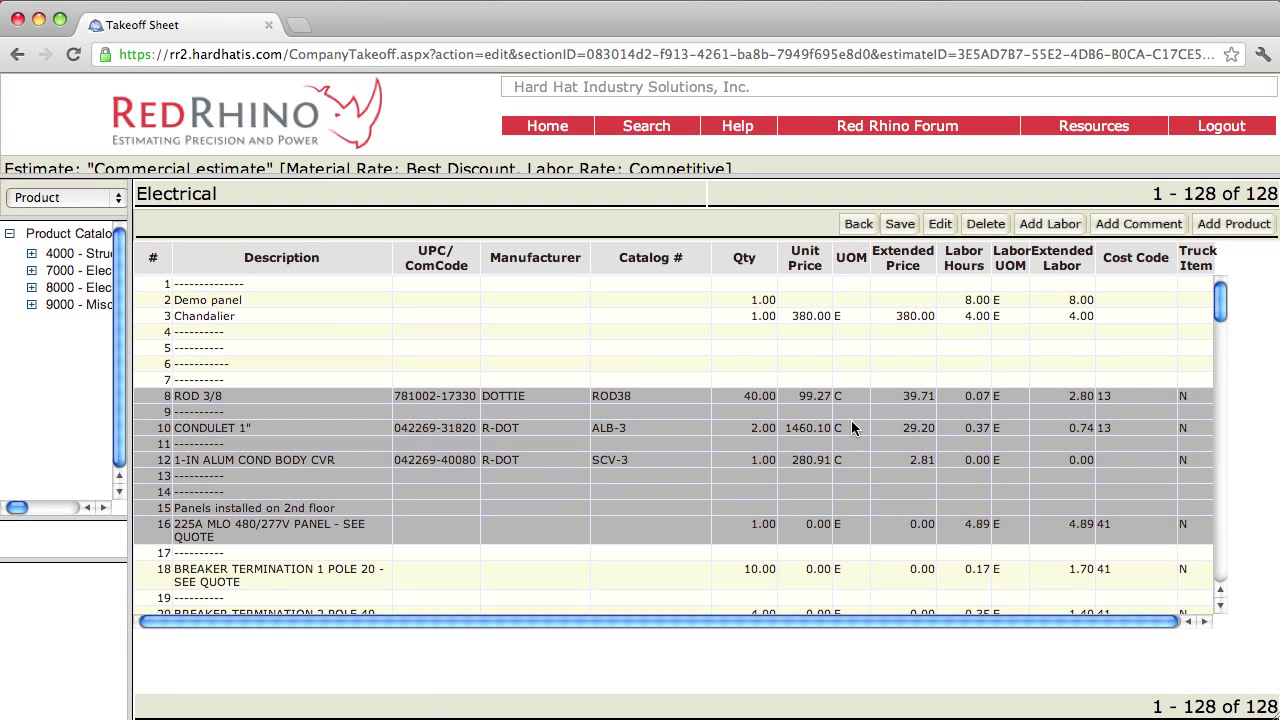
pyautogui.click(940, 225)
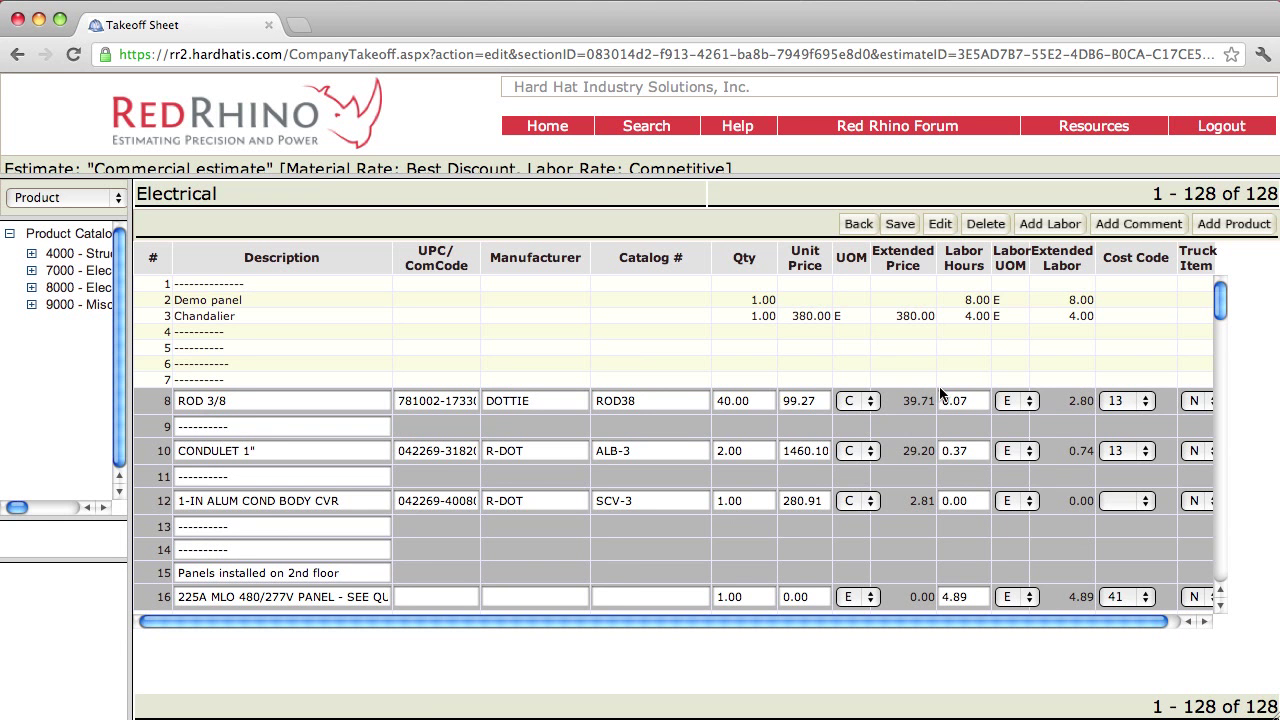
pyautogui.click(900, 224)
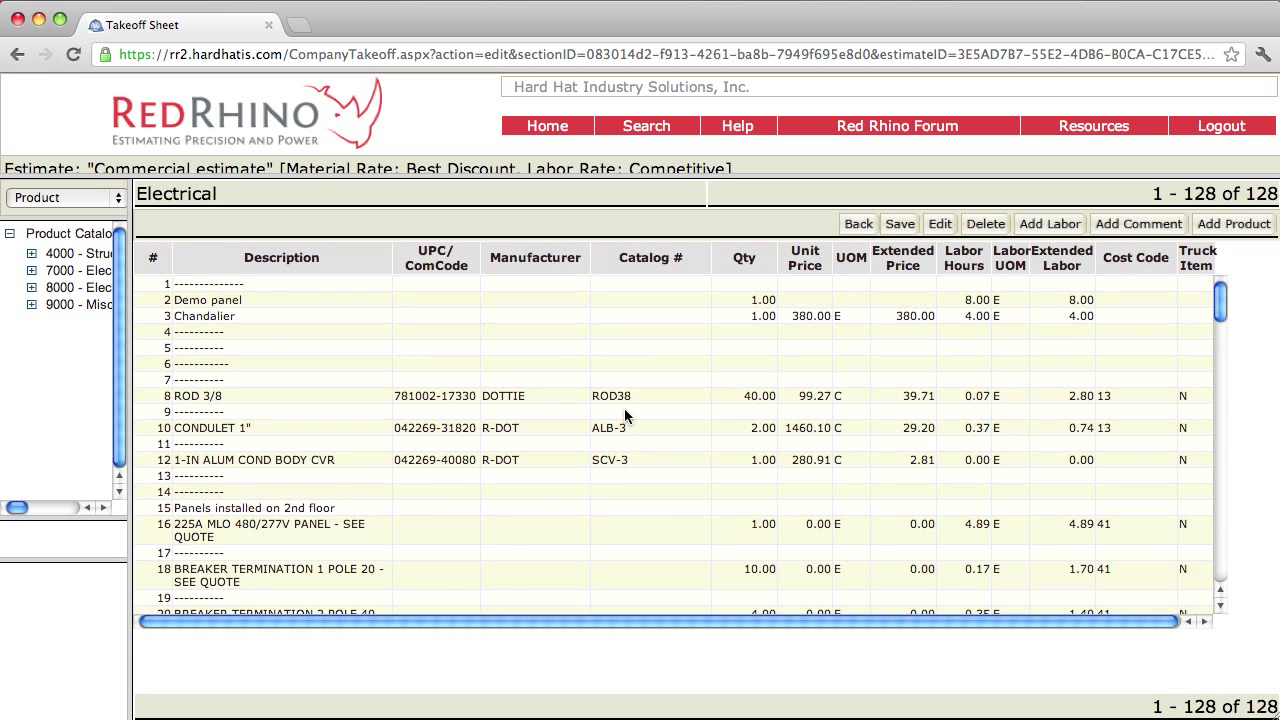
pyautogui.scroll(-10, 622, 418)
pyautogui.scroll(-15, 622, 418)
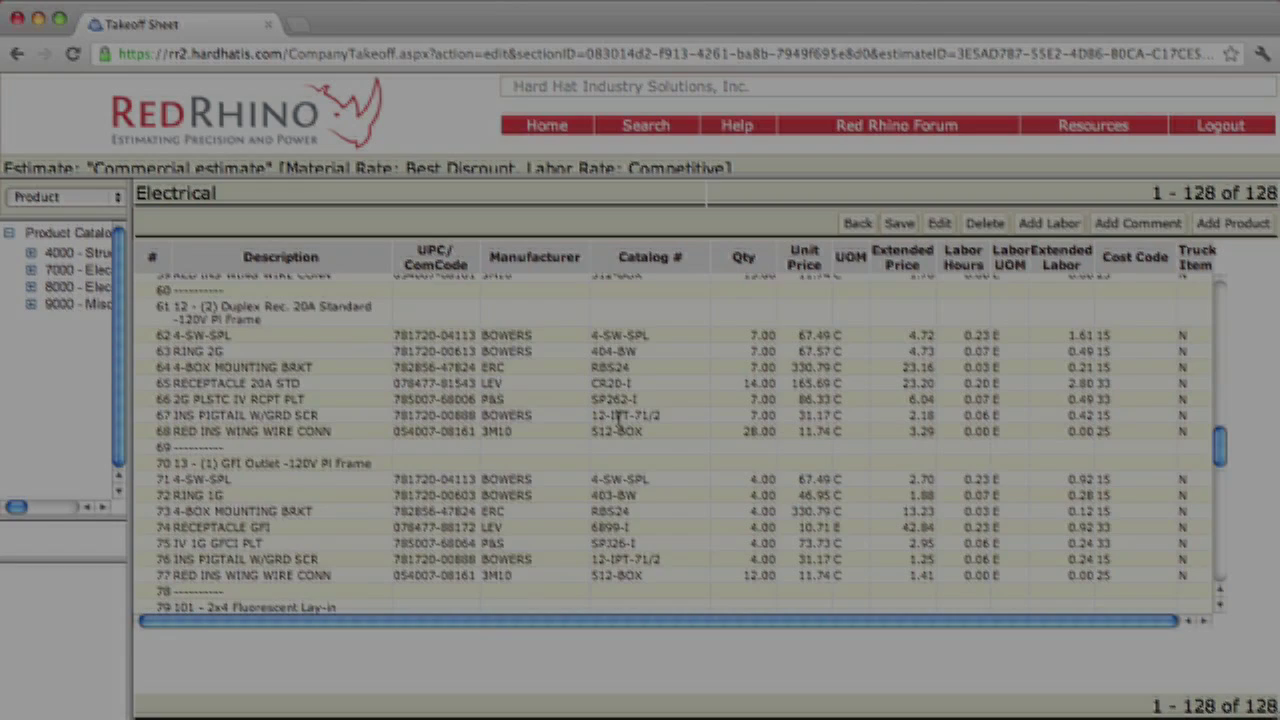